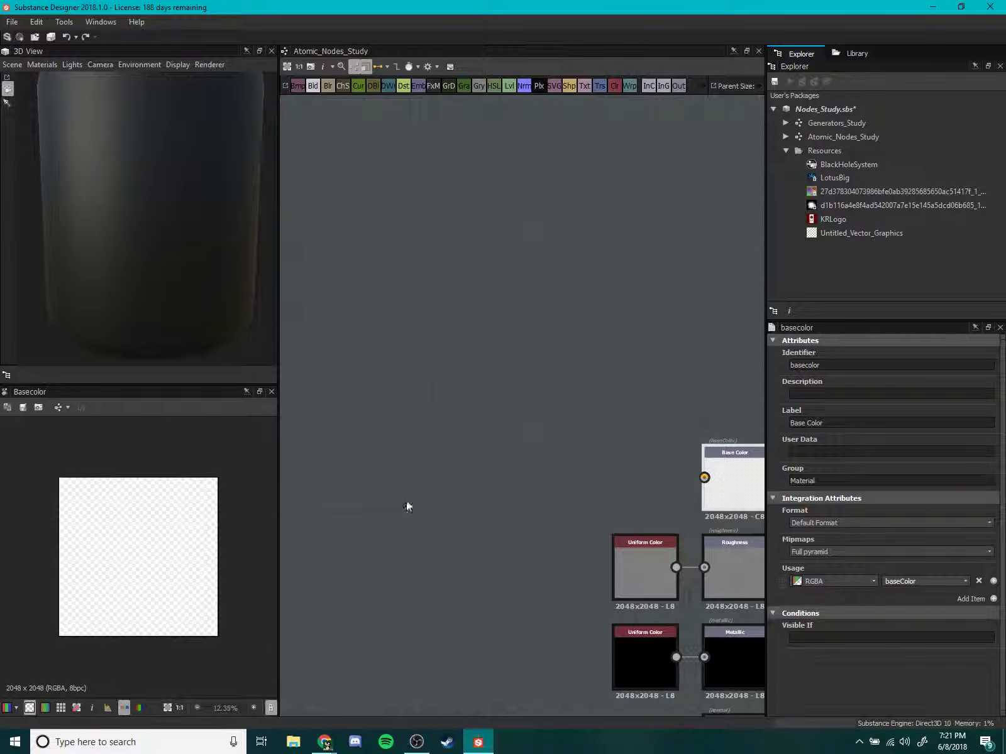
# Add a blank Text node to the graph through a 'text' node search.
pyautogui.scroll(3, 521, 405)
pyautogui.moveTo(396, 409); pyautogui.dragTo(444, 394, button='middle')
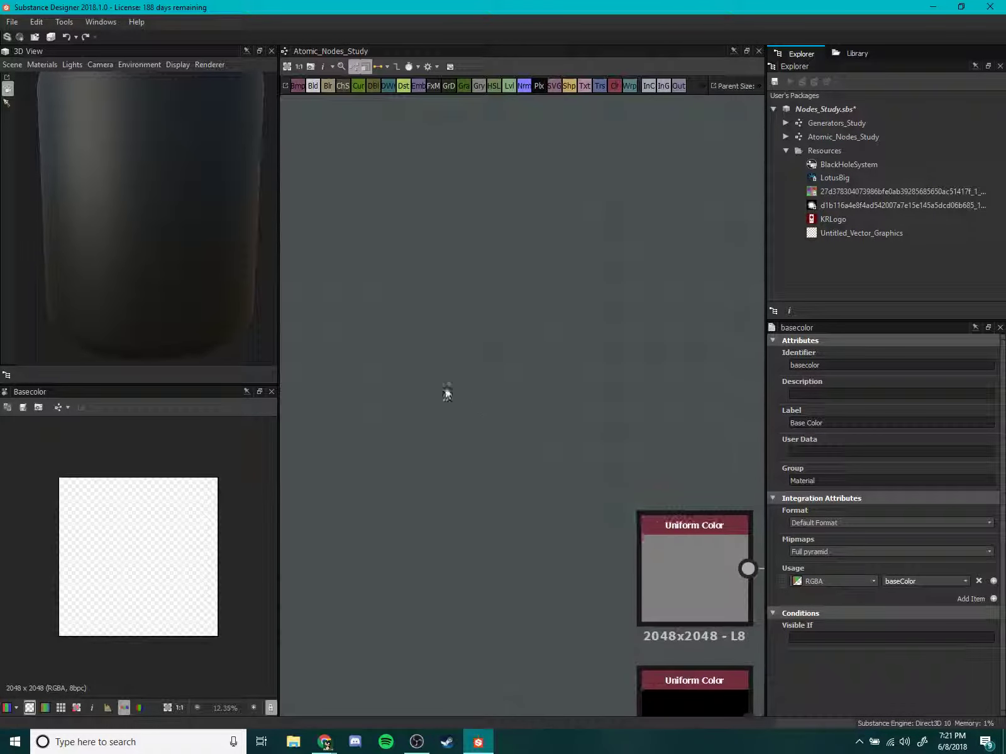
pyautogui.press('space')
pyautogui.write('te')
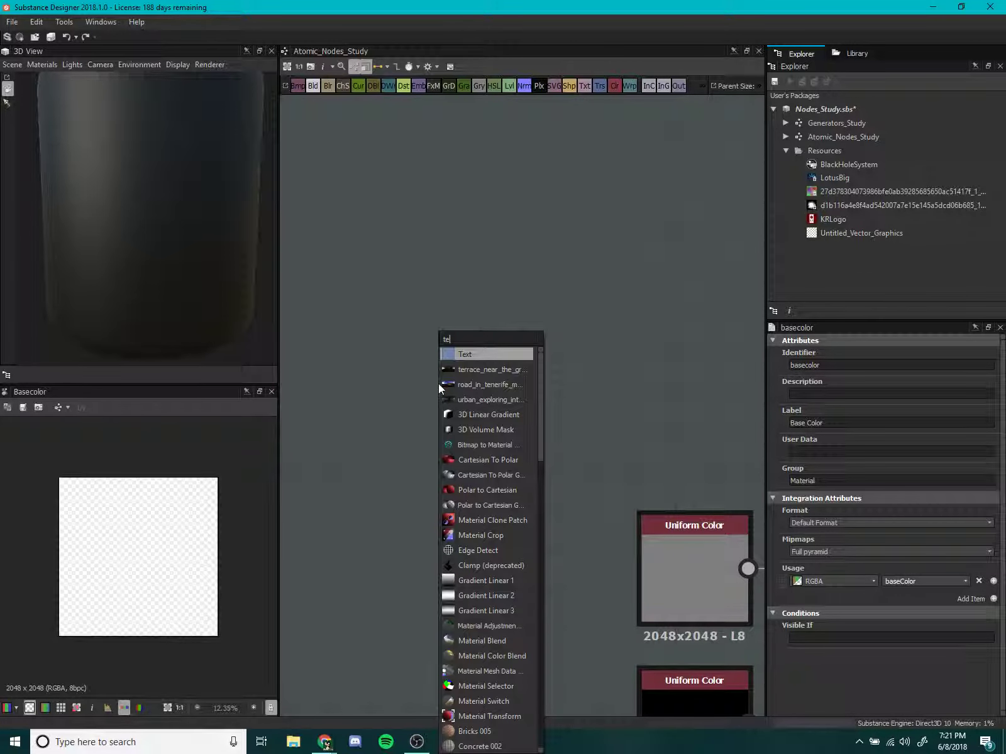
pyautogui.write('xt')
pyautogui.press('Escape')
pyautogui.scroll(-3, 439, 384)
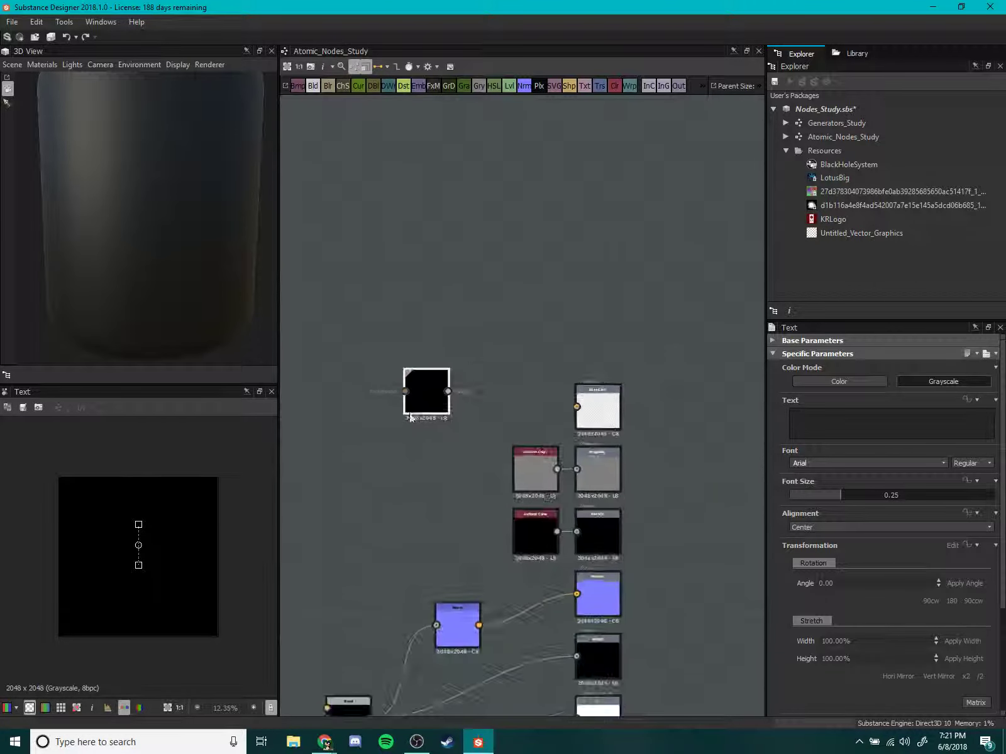
pyautogui.scroll(2, 485, 408)
# Make the Text node read 'Cat' on the first line and 'Dog' on the second.
pyautogui.moveTo(485, 408); pyautogui.dragTo(516, 437)
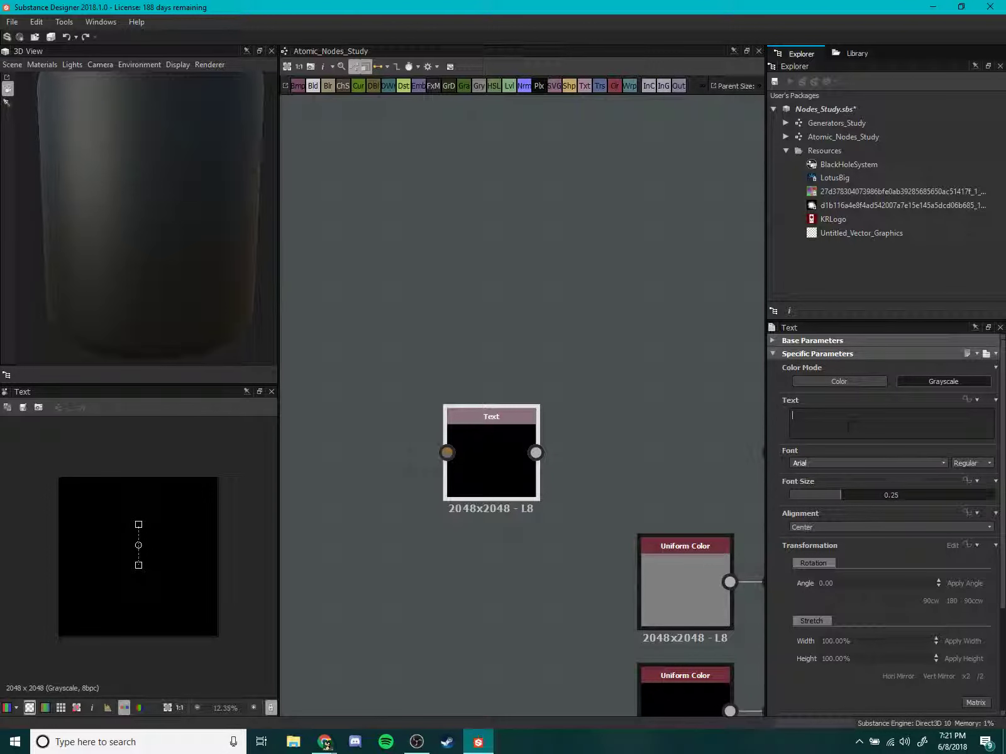
pyautogui.scroll(2, 476, 459)
pyautogui.scroll(3, 477, 459)
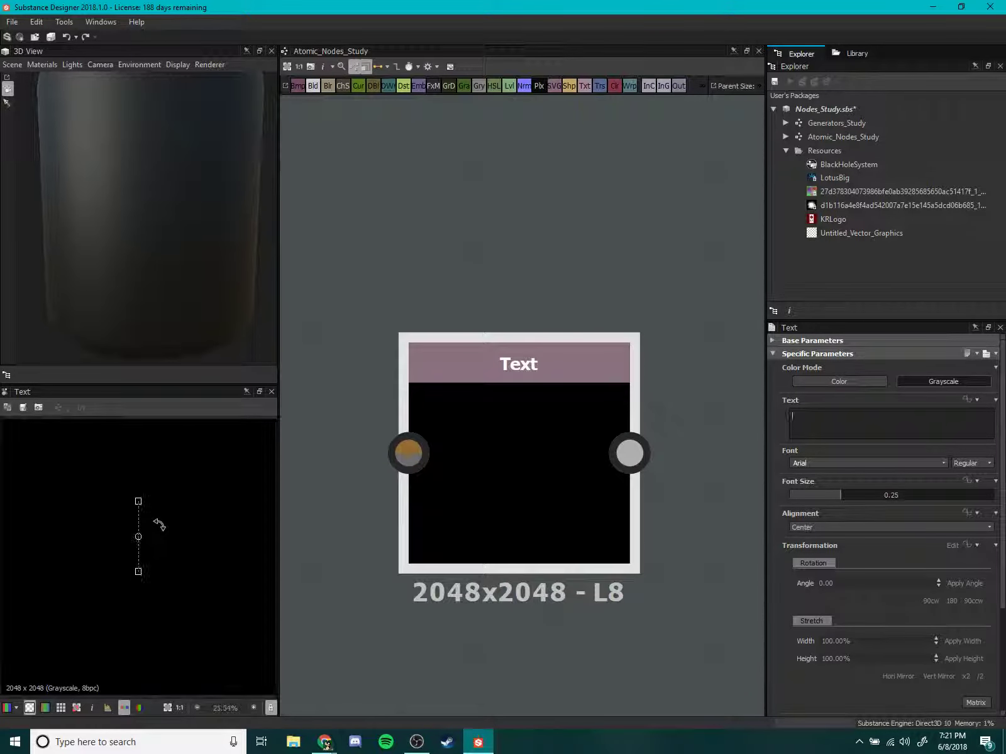
pyautogui.scroll(2, 186, 522)
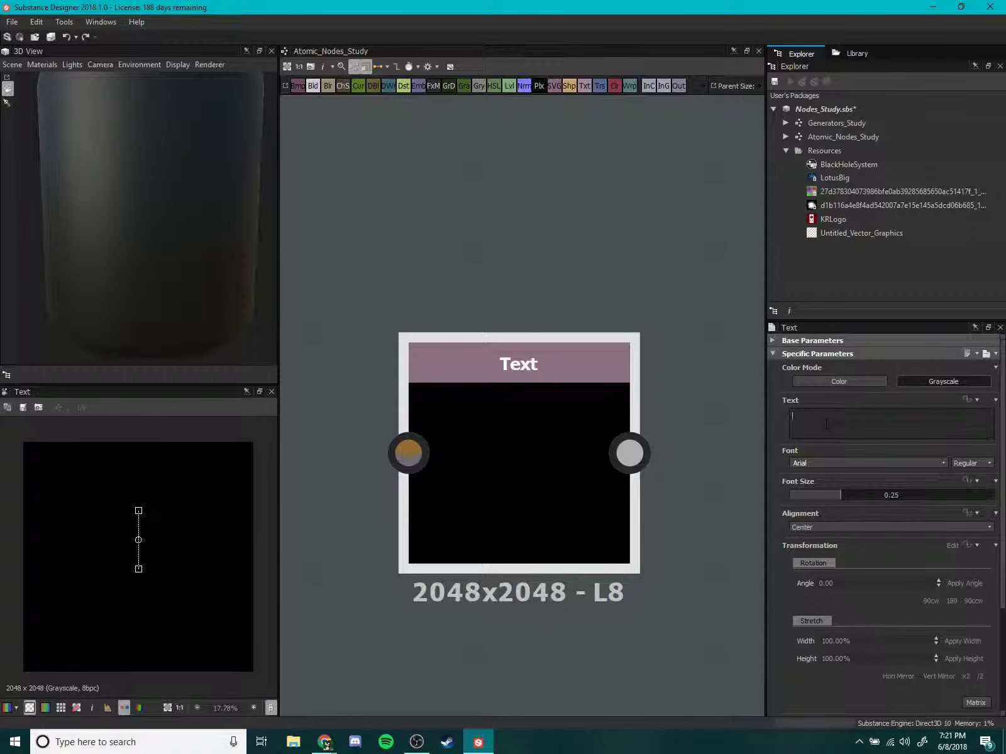
pyautogui.write('CA')
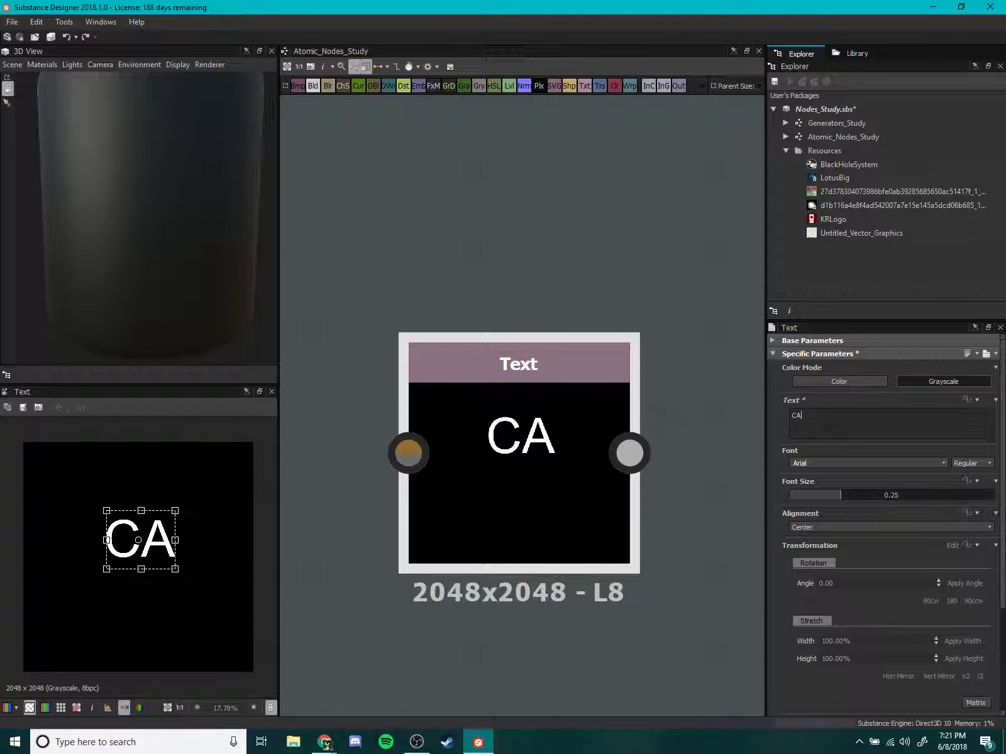
pyautogui.press('BackSpace')
pyautogui.write('a')
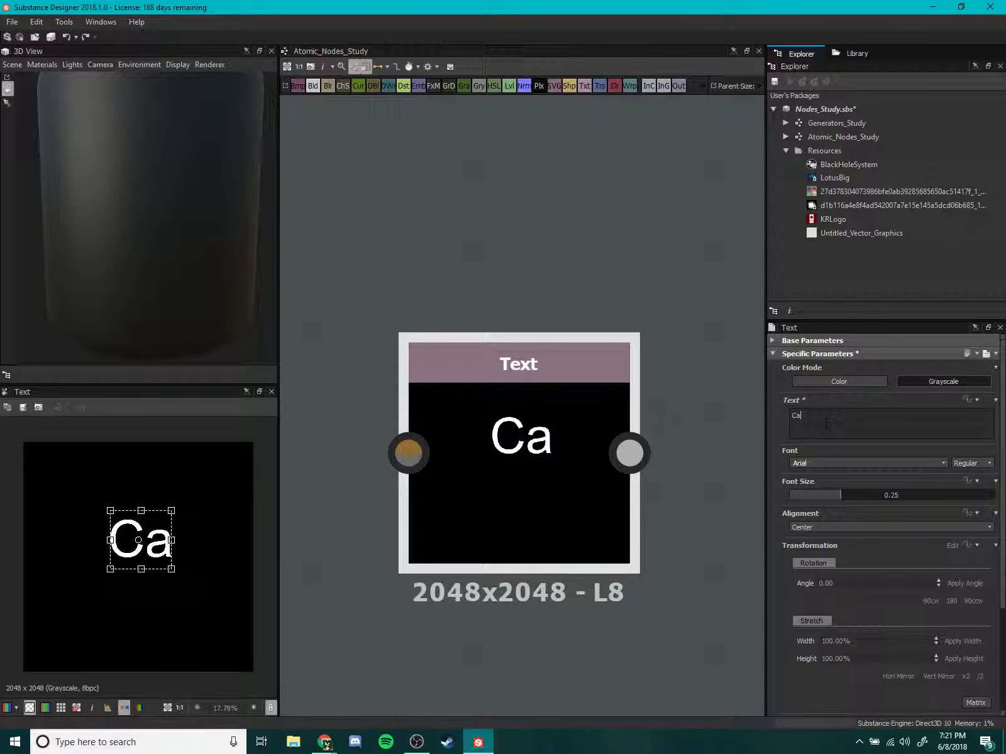
pyautogui.write('t')
pyautogui.press('Return')
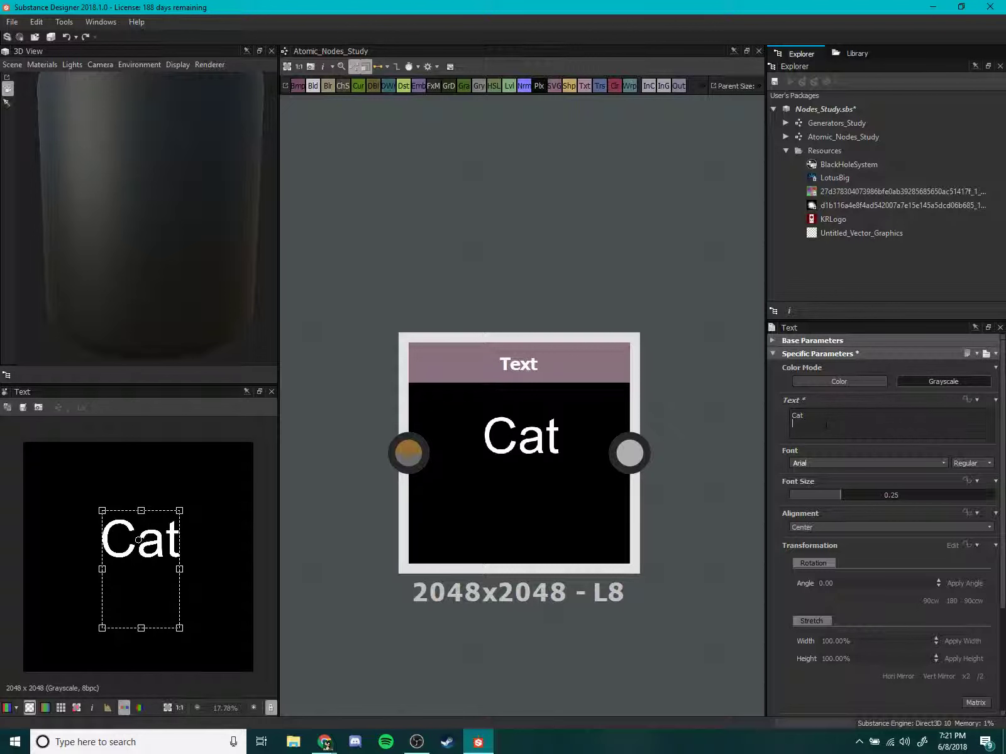
pyautogui.write('Dog')
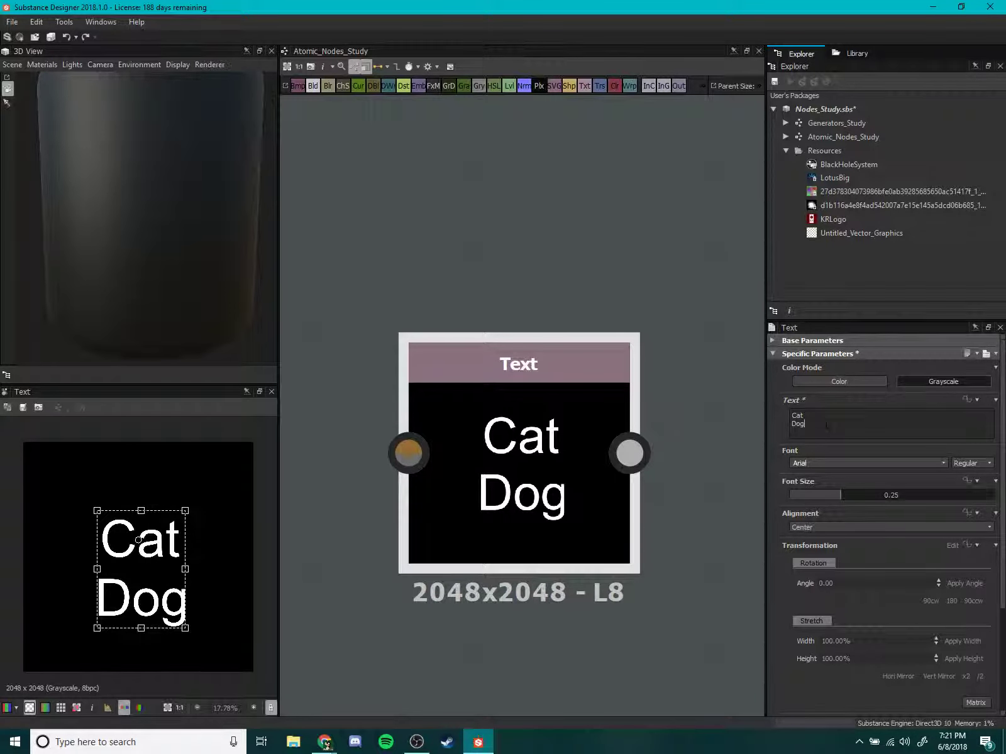
pyautogui.press('Return')
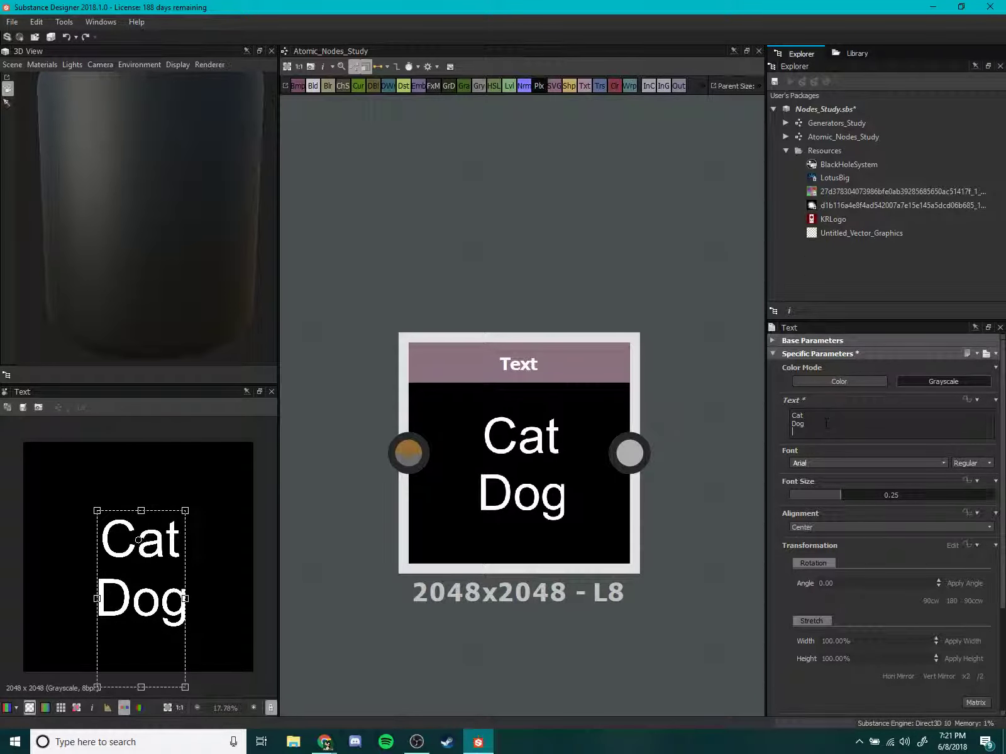
pyautogui.press('BackSpace')
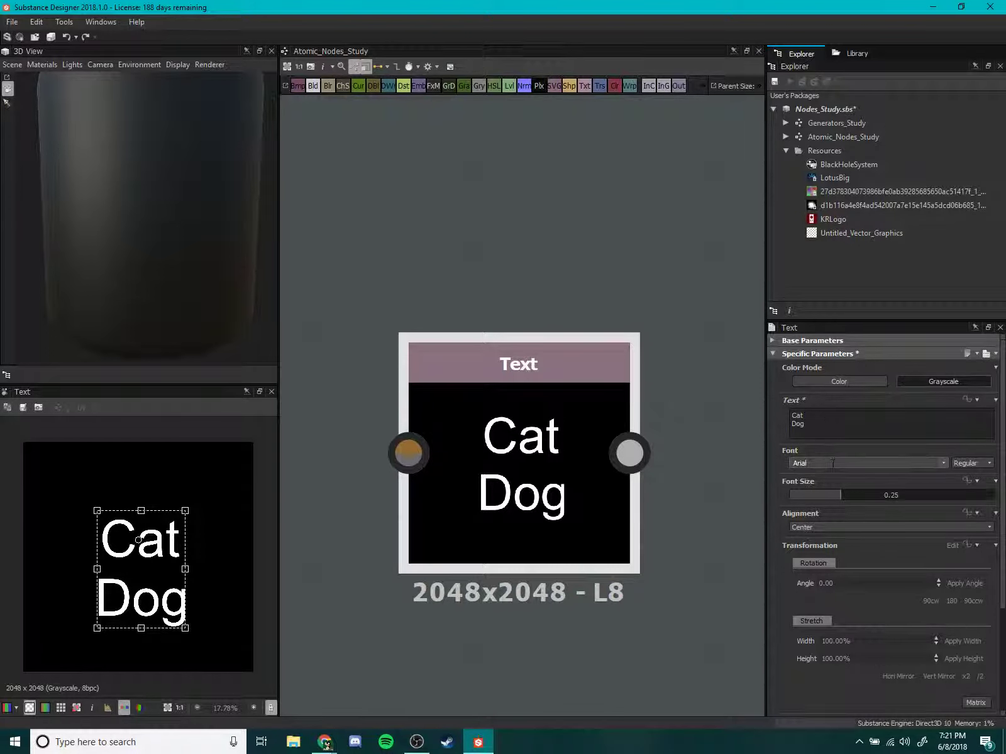
# Switch the Text node font from Arial to Algerian, keeping the Regular style.
pyautogui.click(971, 463)
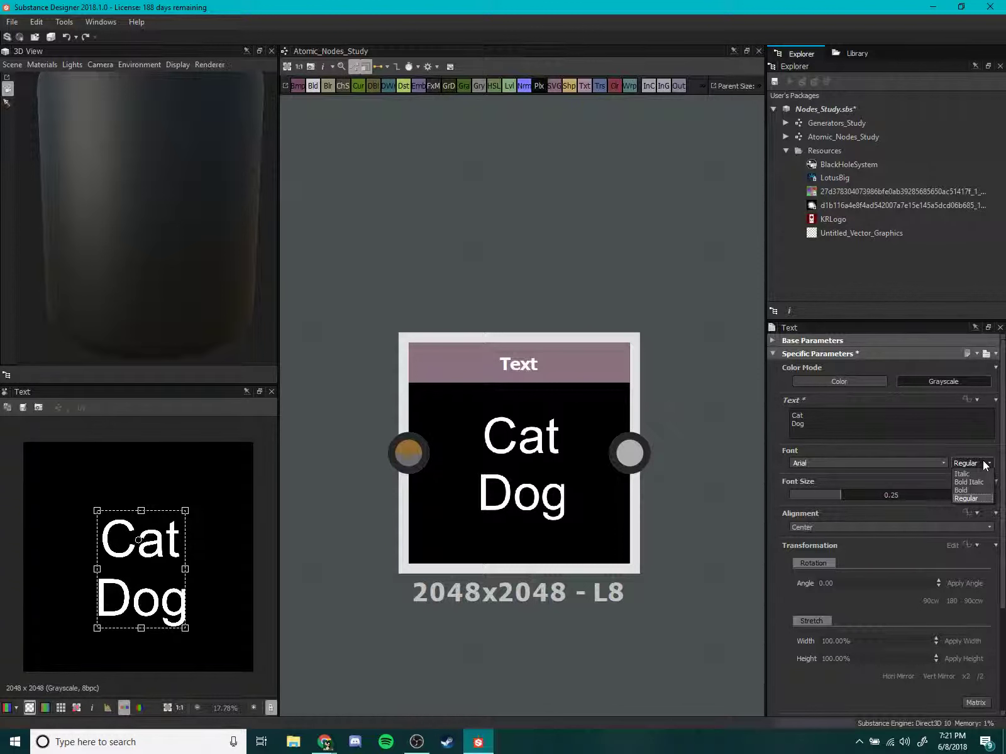
pyautogui.click(985, 463)
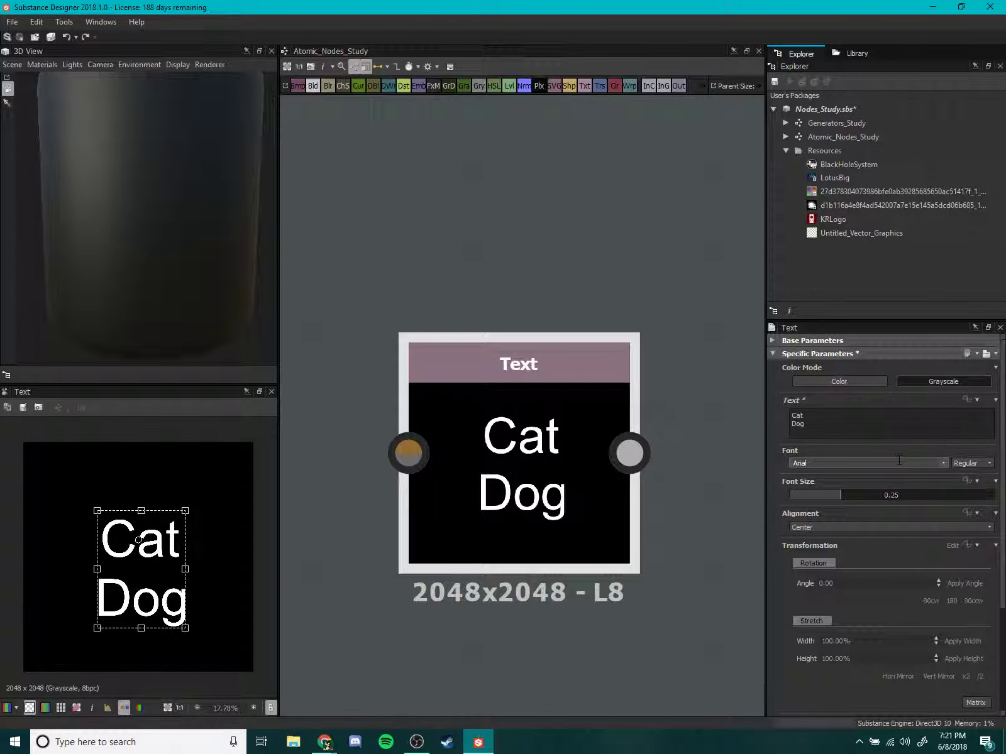
pyautogui.click(946, 466)
pyautogui.click(837, 491)
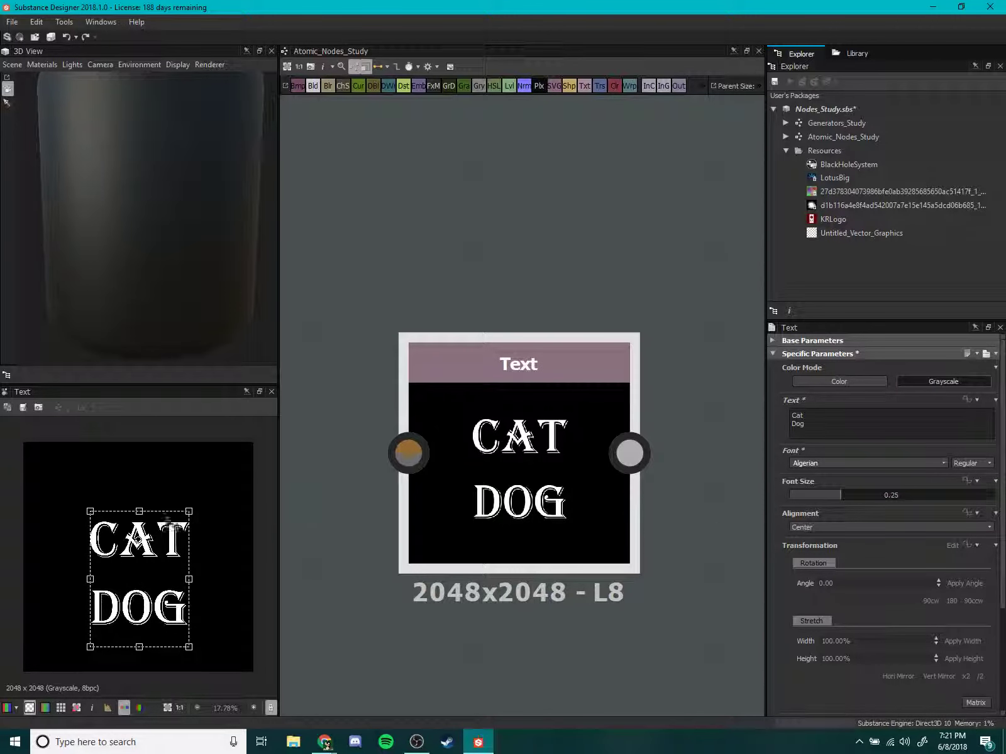
pyautogui.scroll(-1, 178, 543)
pyautogui.scroll(1, 178, 543)
pyautogui.scroll(1, 179, 545)
pyautogui.scroll(-1, 178, 544)
# Raise the font size to 0.41, then try Left and Right alignment before returning to Center.
pyautogui.moveTo(841, 499); pyautogui.dragTo(873, 493)
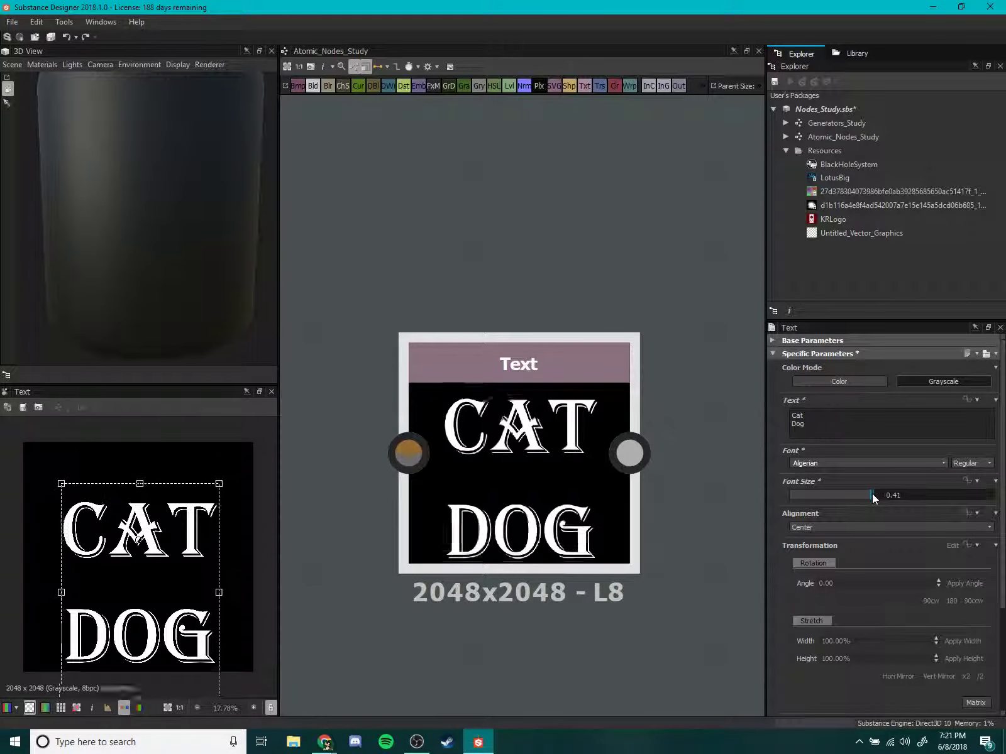
pyautogui.click(828, 526)
pyautogui.click(822, 545)
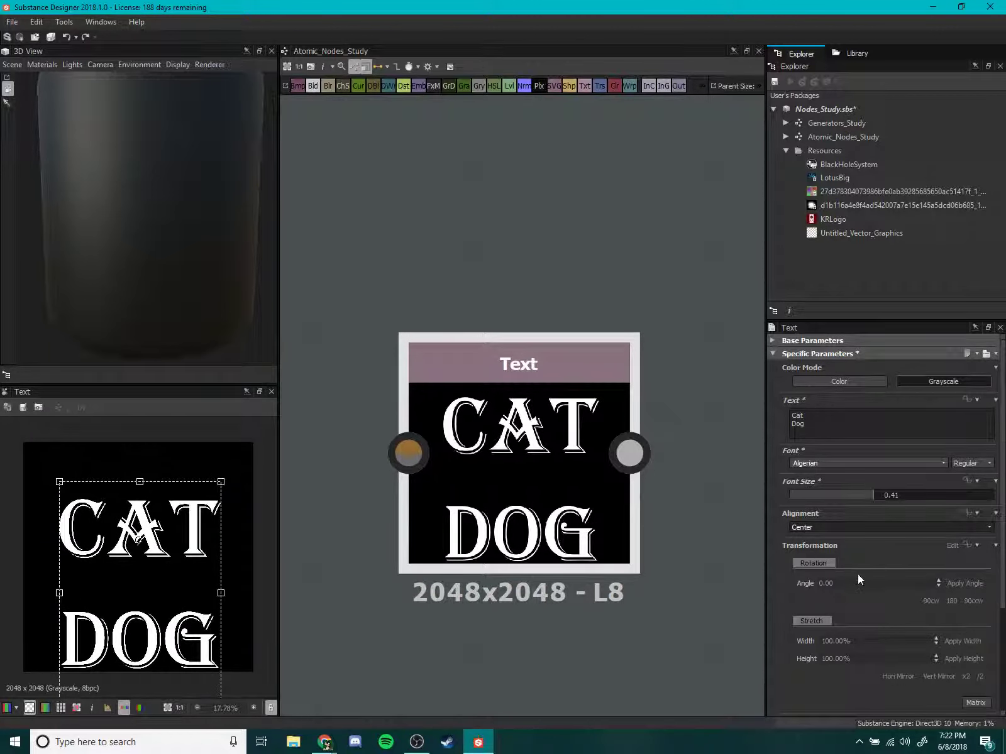
pyautogui.click(826, 527)
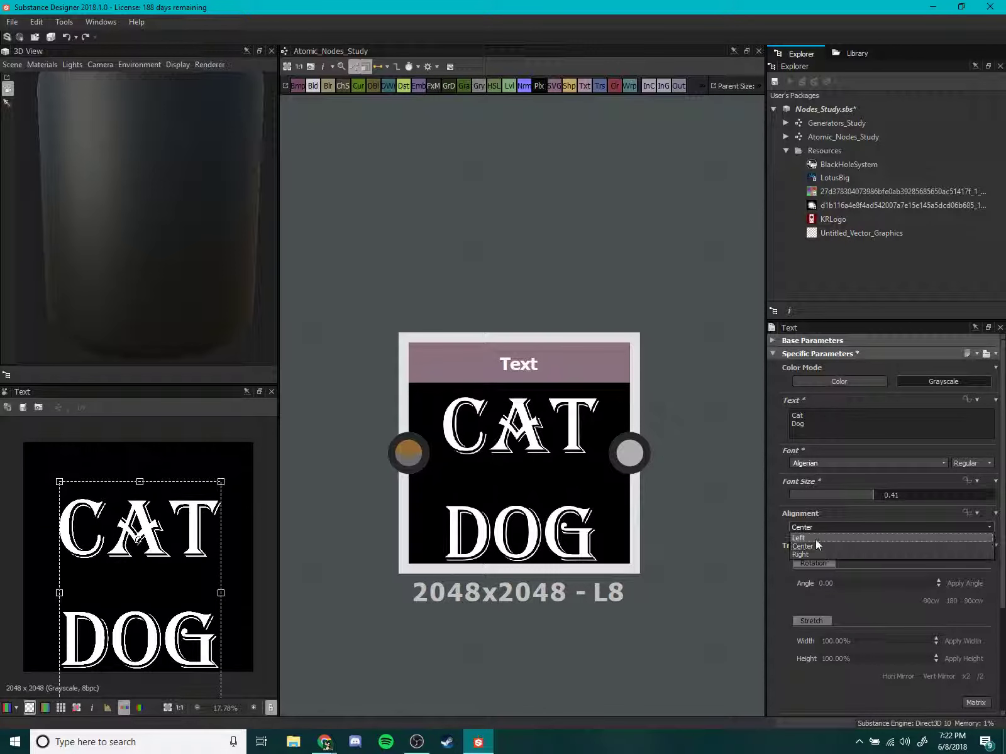
pyautogui.click(816, 539)
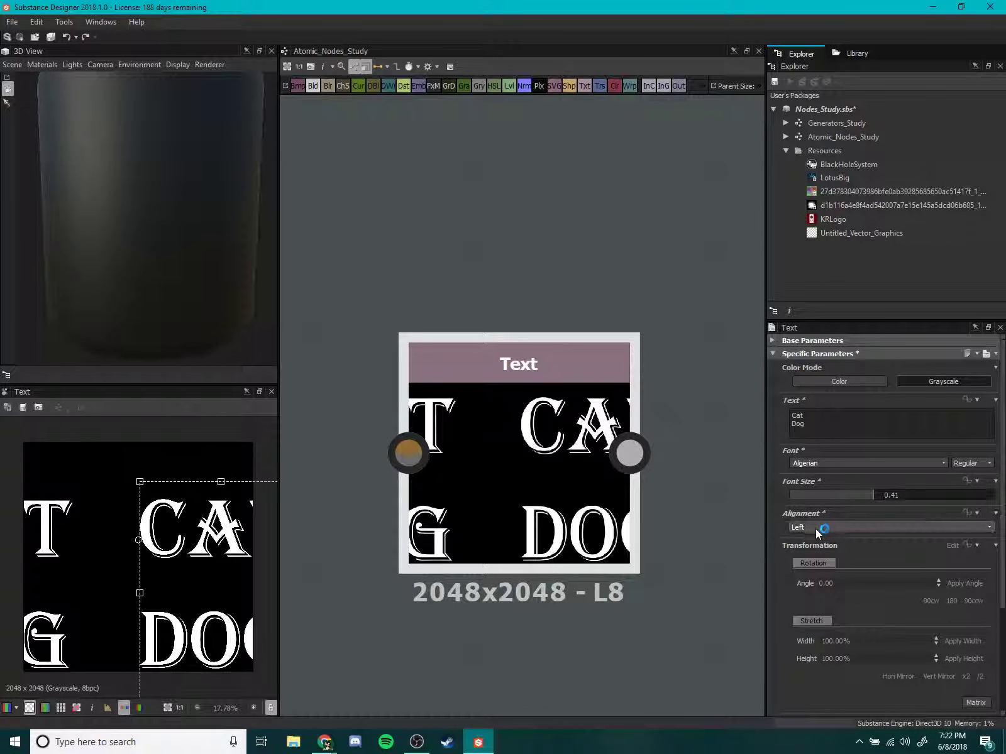
pyautogui.click(822, 528)
pyautogui.click(817, 553)
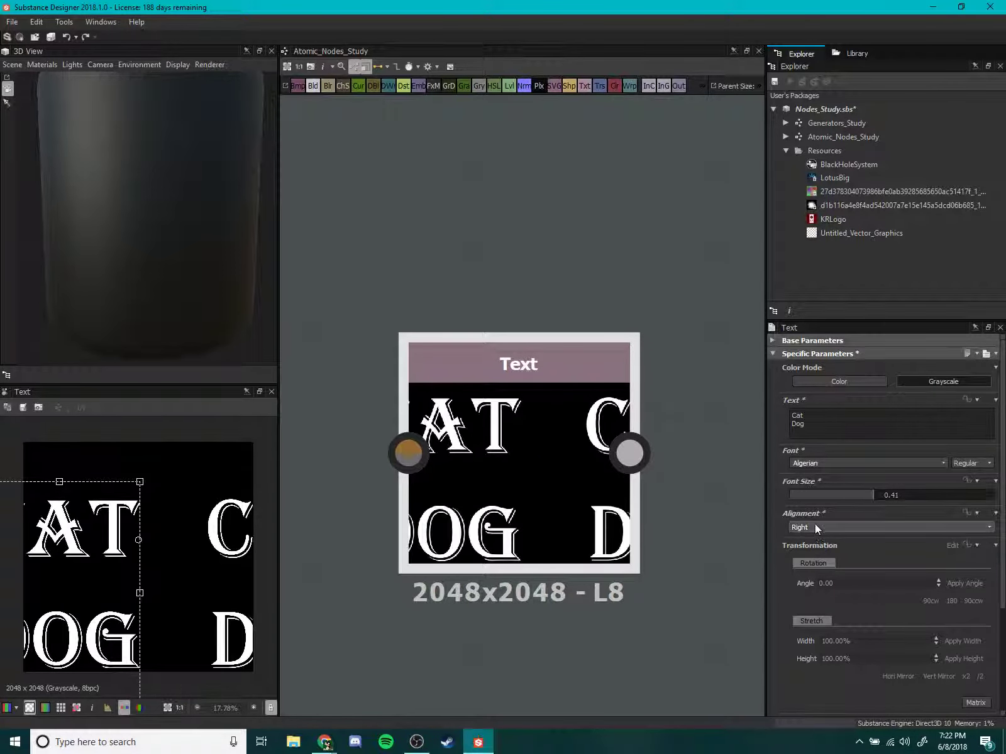
pyautogui.click(815, 524)
# Set the text's Position Y to -0.16, shifting CAT DOG upward in the output.
pyautogui.scroll(-1, 828, 584)
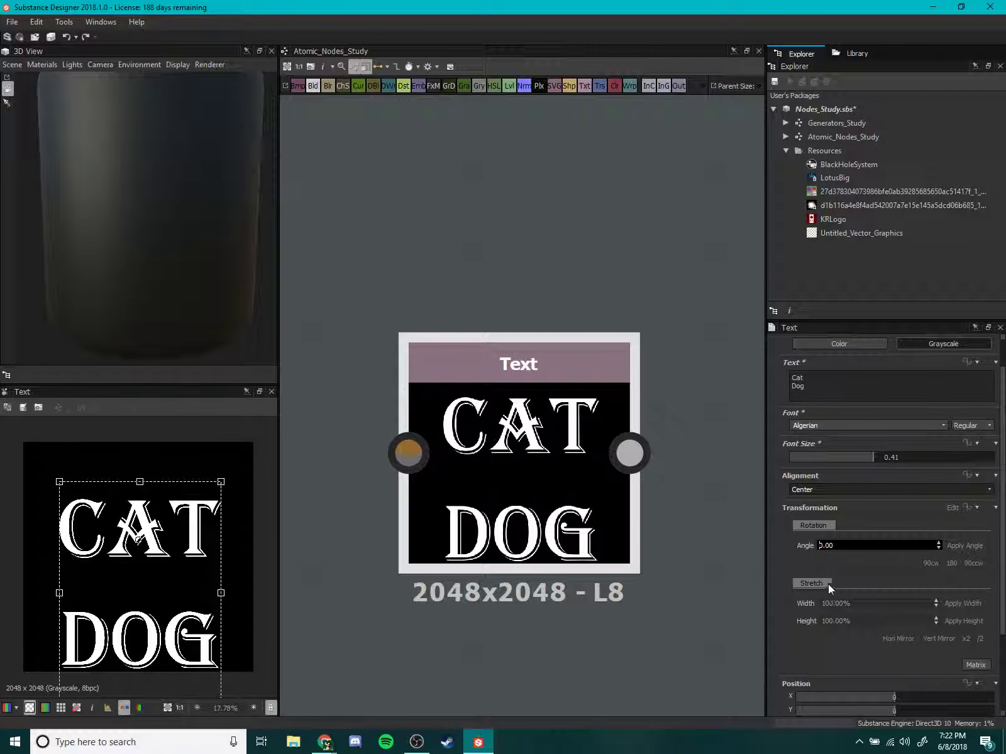
pyautogui.scroll(-1, 817, 569)
pyautogui.scroll(-1, 791, 574)
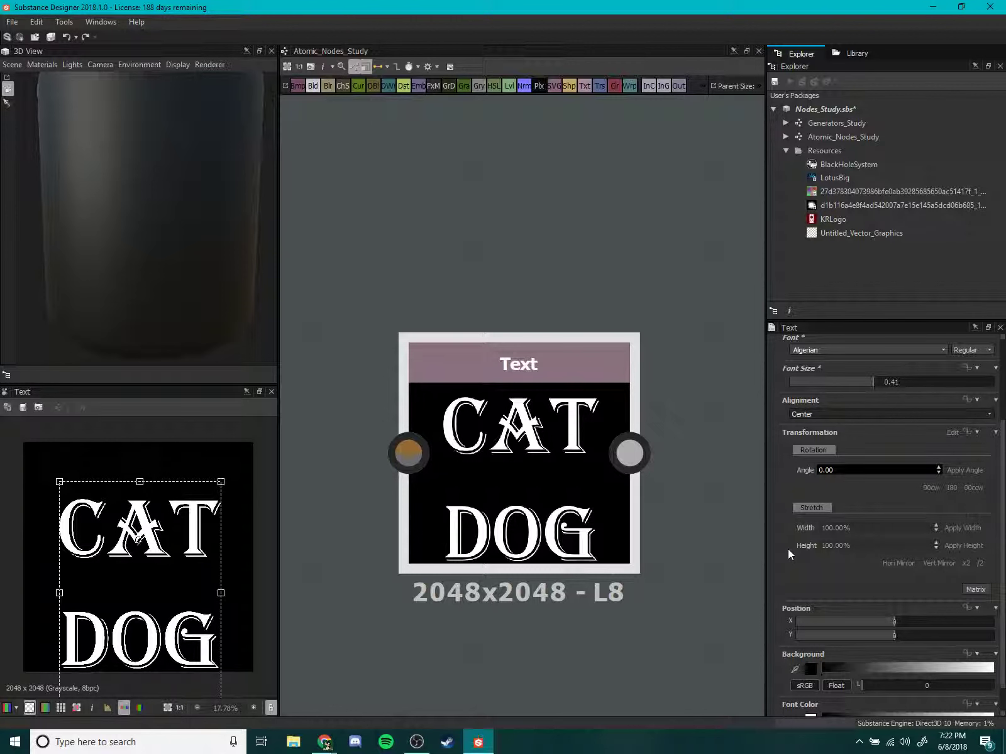
pyautogui.scroll(-1, 787, 551)
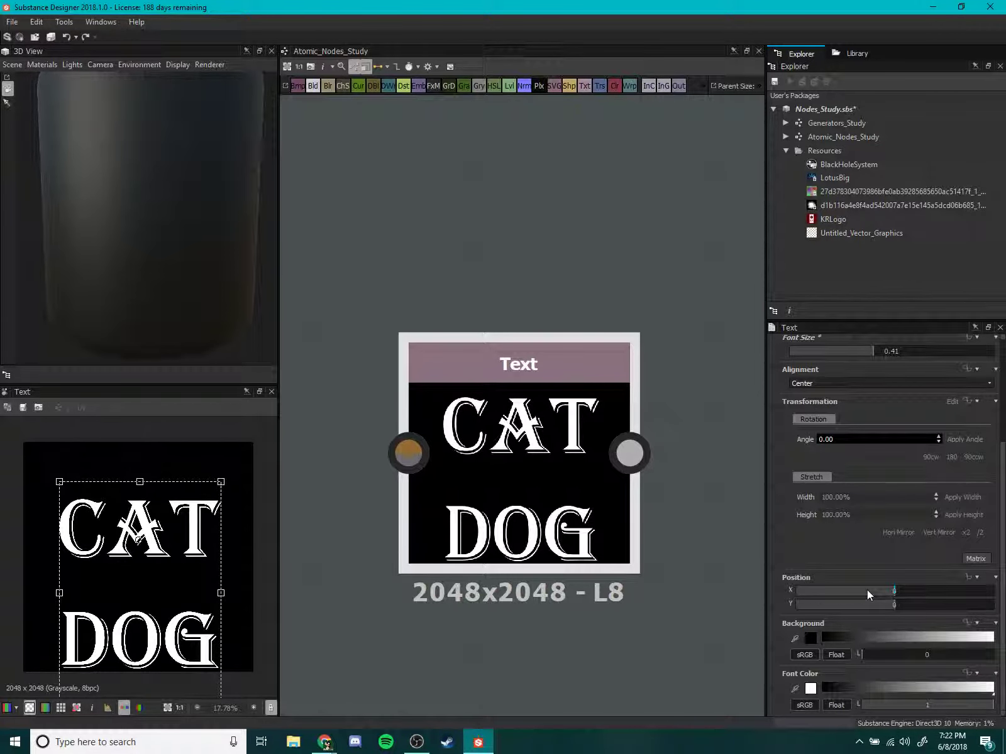
pyautogui.moveTo(894, 591); pyautogui.dragTo(884, 607)
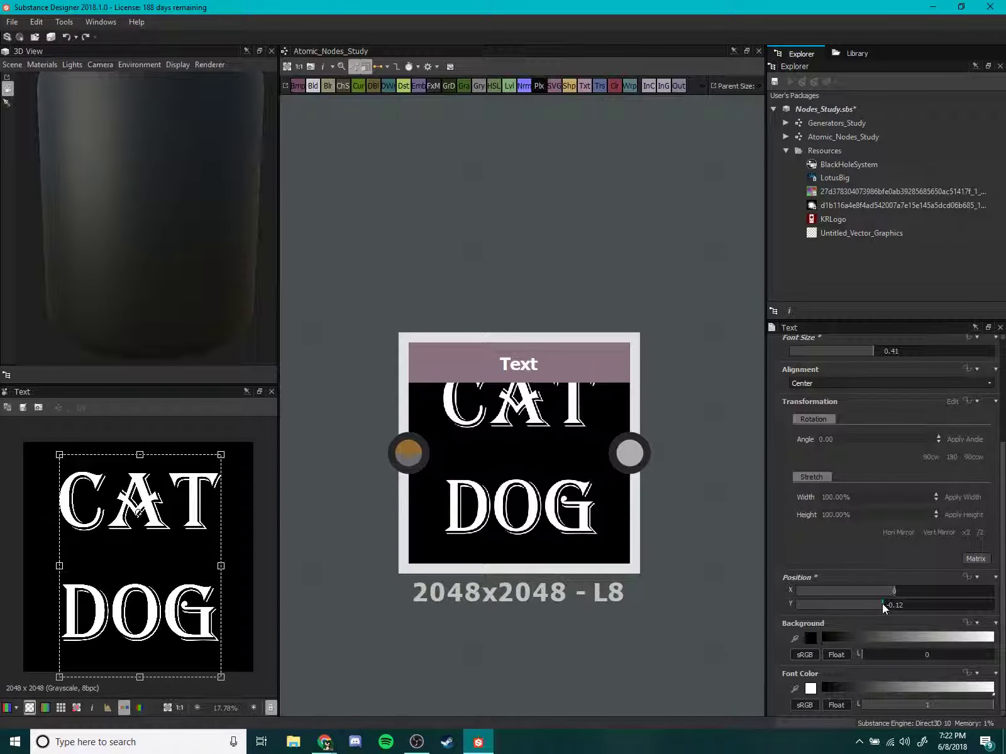
pyautogui.moveTo(882, 603); pyautogui.dragTo(879, 601)
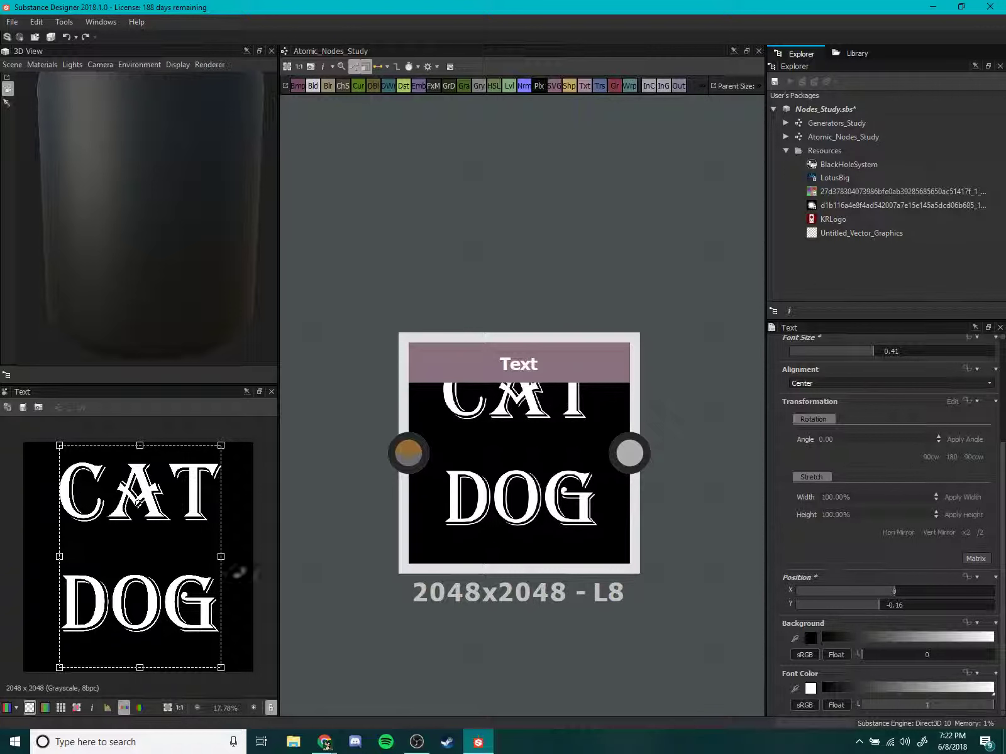
pyautogui.scroll(-1, 449, 602)
pyautogui.scroll(1, 422, 630)
pyautogui.scroll(-1, 421, 630)
# Wire the Text node's output into Base Color and view the lettered cylinder in 3D.
pyautogui.scroll(-1, 506, 596)
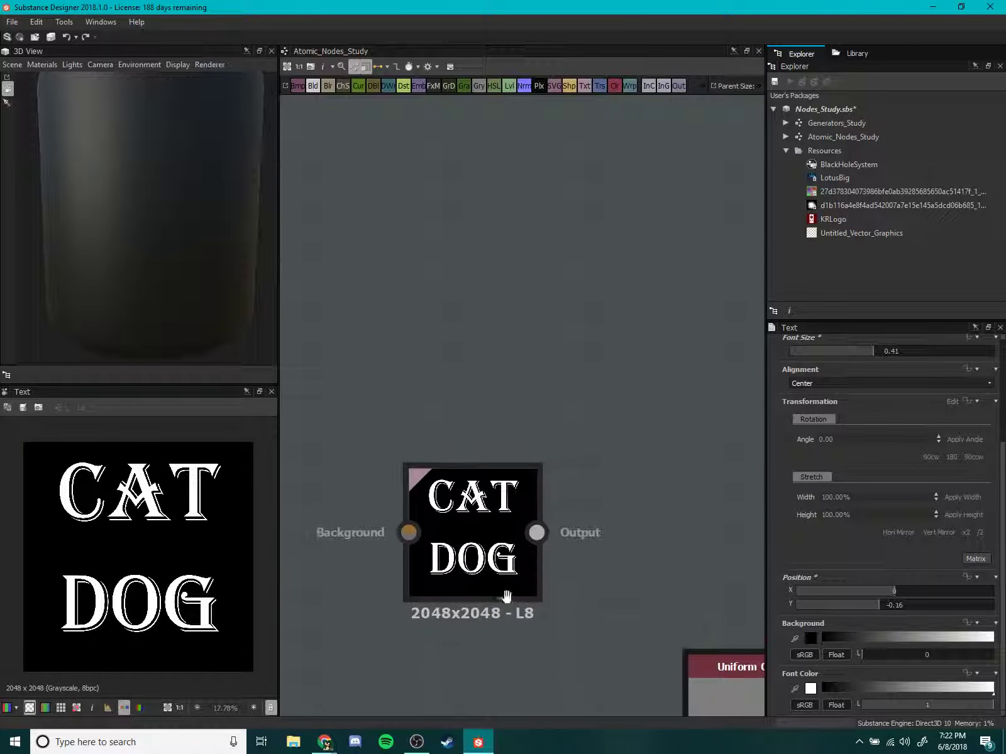
pyautogui.click(506, 596)
pyautogui.moveTo(507, 596); pyautogui.dragTo(345, 522, button='middle')
pyautogui.moveTo(368, 486); pyautogui.dragTo(556, 486)
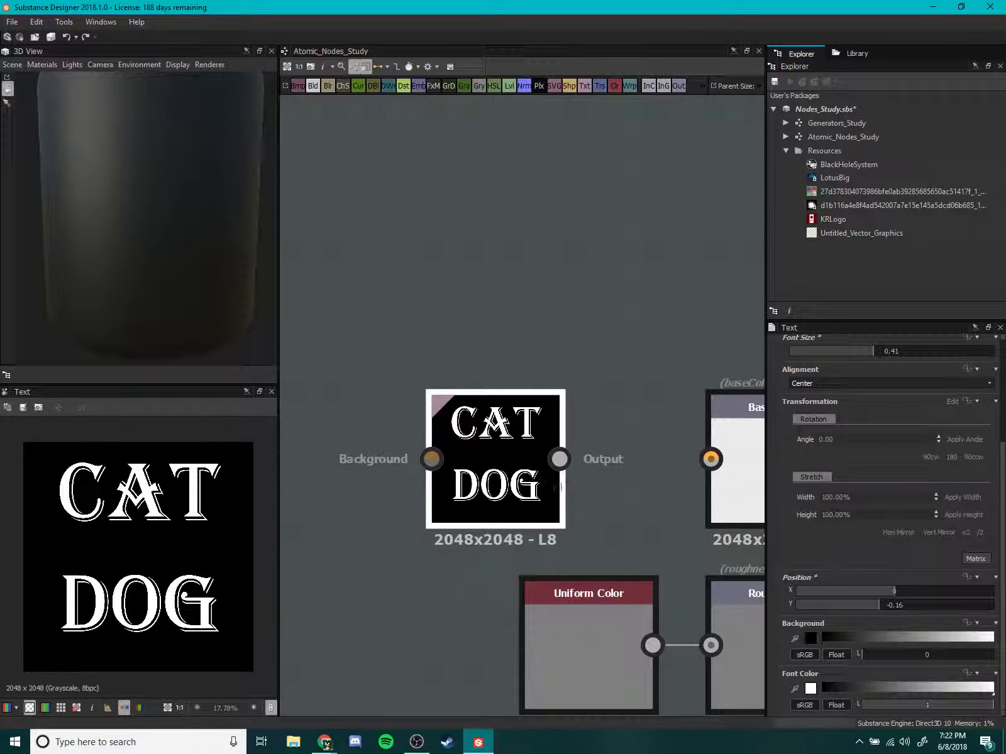
pyautogui.moveTo(555, 486); pyautogui.dragTo(478, 519, button='middle')
pyautogui.moveTo(482, 493); pyautogui.dragTo(633, 492)
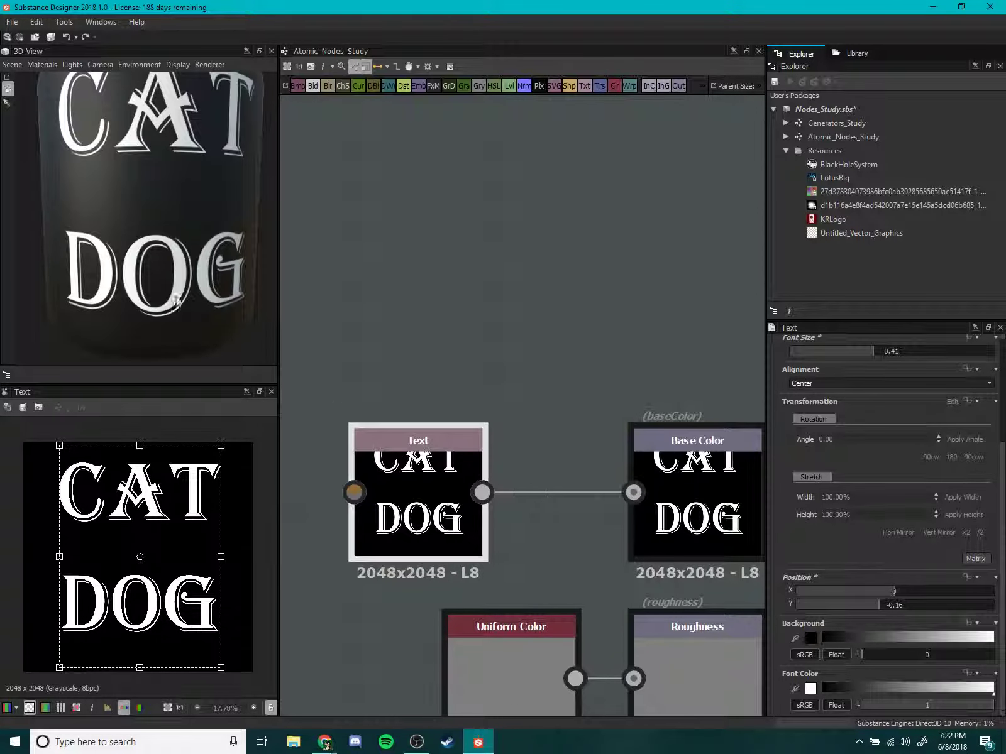
pyautogui.scroll(-2, 150, 228)
pyautogui.moveTo(150, 228); pyautogui.dragTo(150, 251, button='middle')
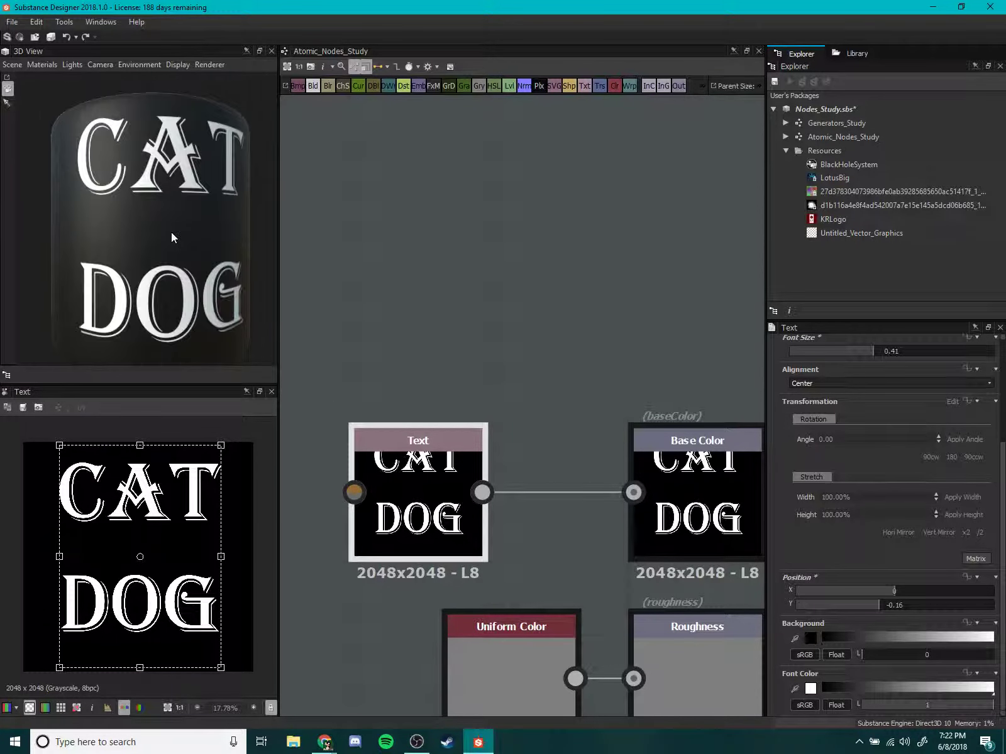
pyautogui.moveTo(172, 236); pyautogui.dragTo(170, 243)
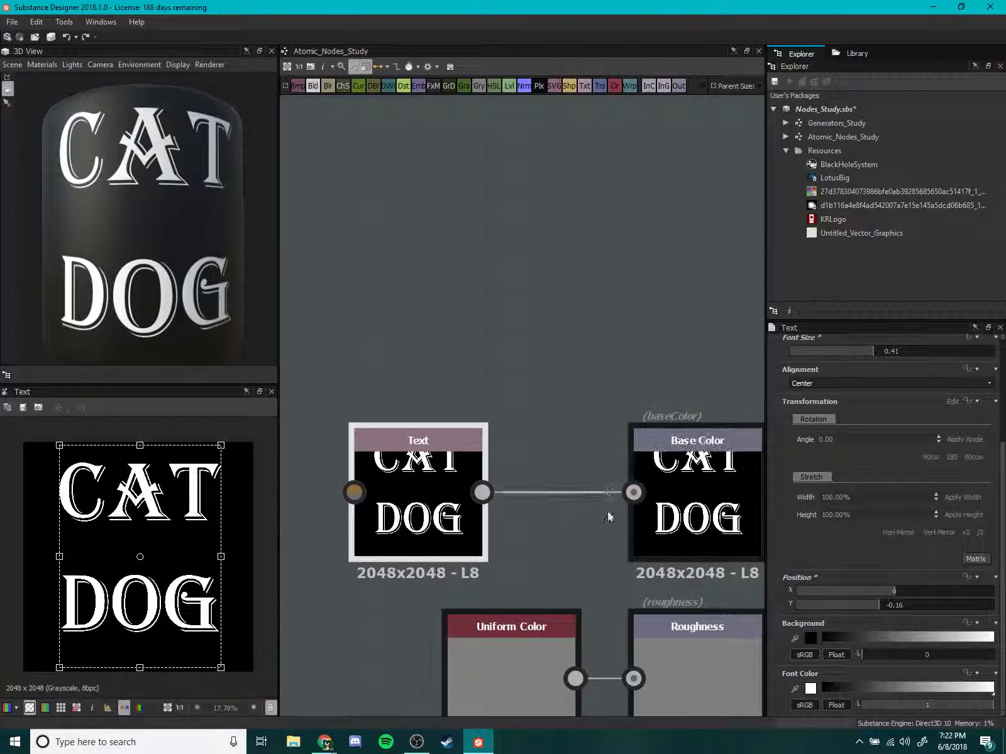
pyautogui.click(810, 639)
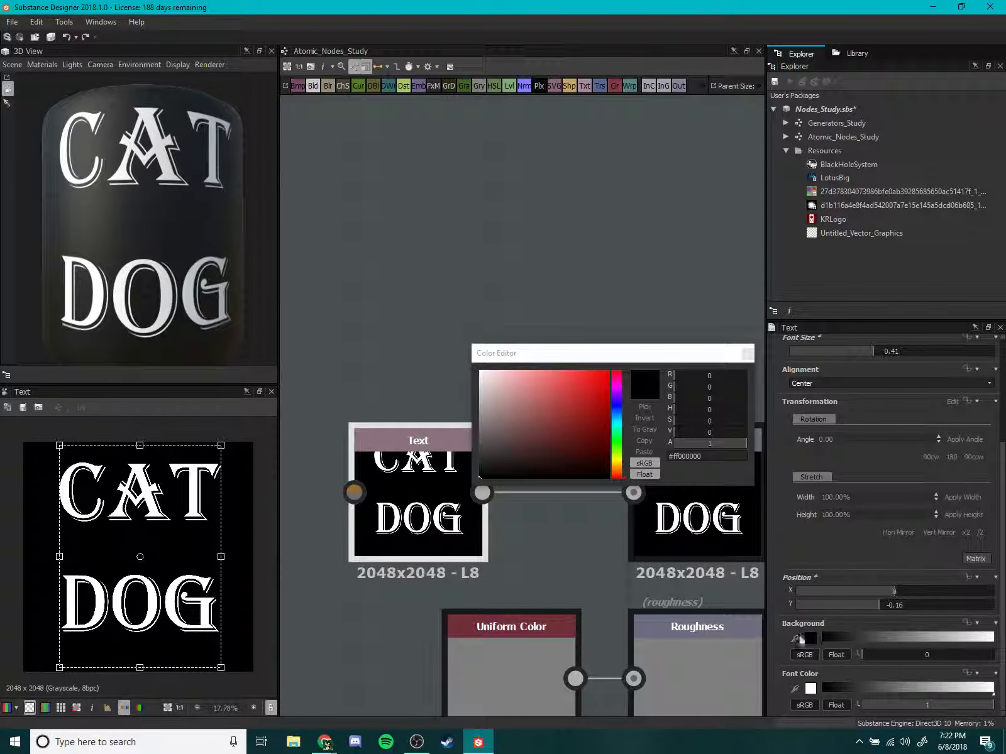
pyautogui.moveTo(516, 437)
pyautogui.mouseDown()
pyautogui.moveTo(594, 392)
pyautogui.moveTo(480, 400)
pyautogui.moveTo(475, 348)
pyautogui.moveTo(533, 397)
pyautogui.moveTo(460, 487)
pyautogui.mouseUp()
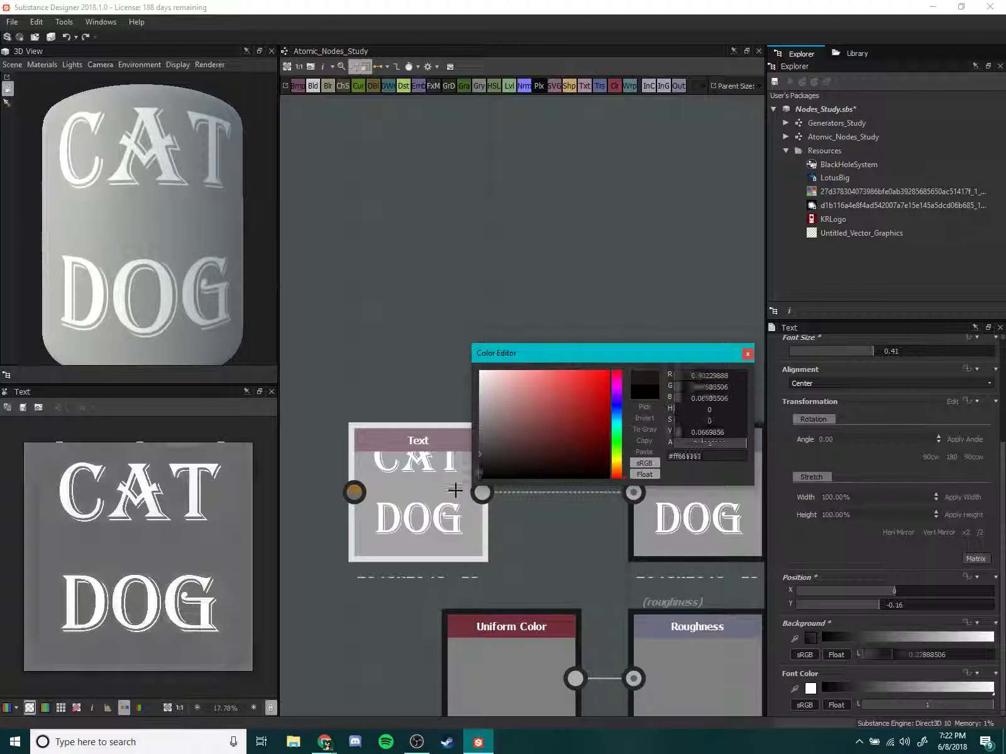
pyautogui.click(747, 356)
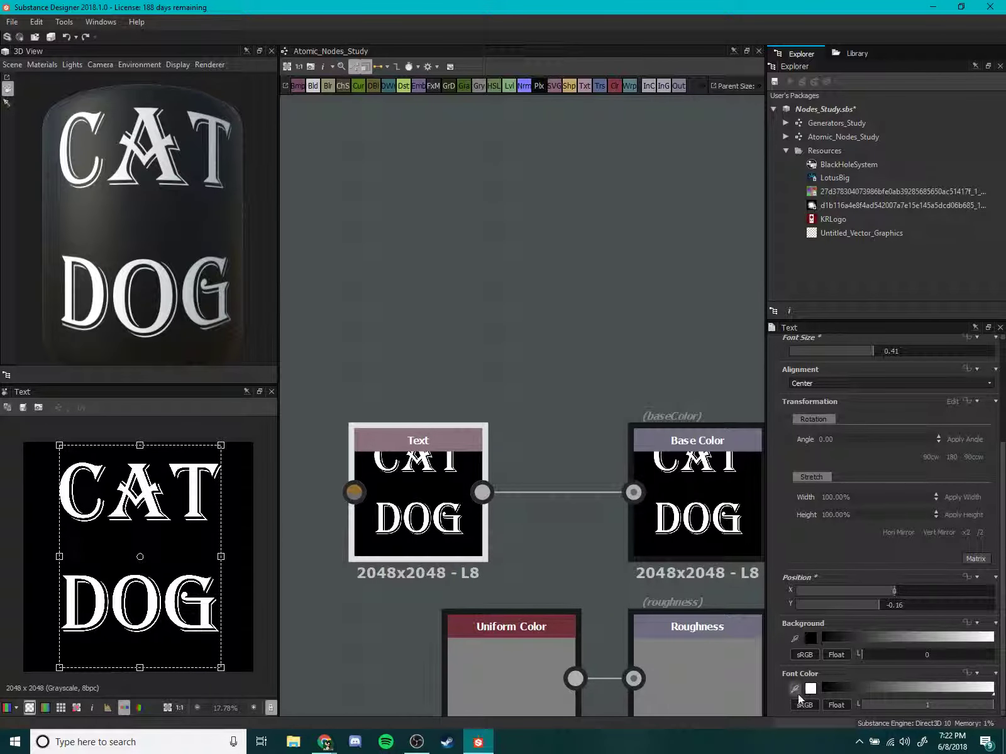
pyautogui.click(810, 688)
pyautogui.moveTo(494, 427)
pyautogui.mouseDown()
pyautogui.moveTo(608, 371)
pyautogui.moveTo(510, 372)
pyautogui.mouseUp()
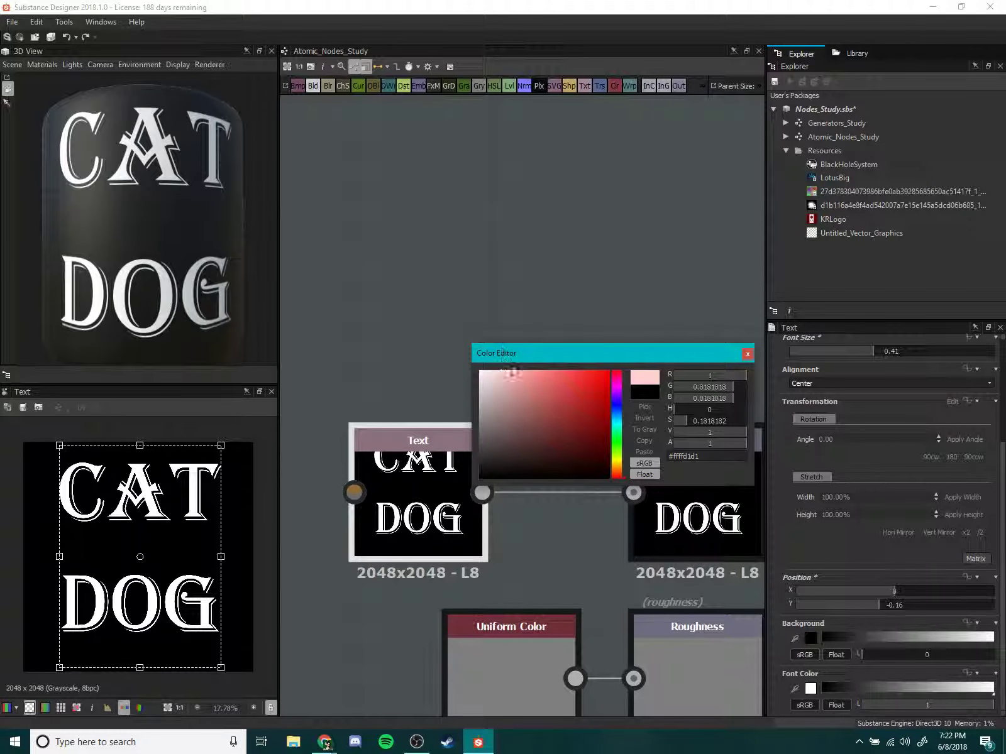
pyautogui.moveTo(499, 374); pyautogui.dragTo(480, 371)
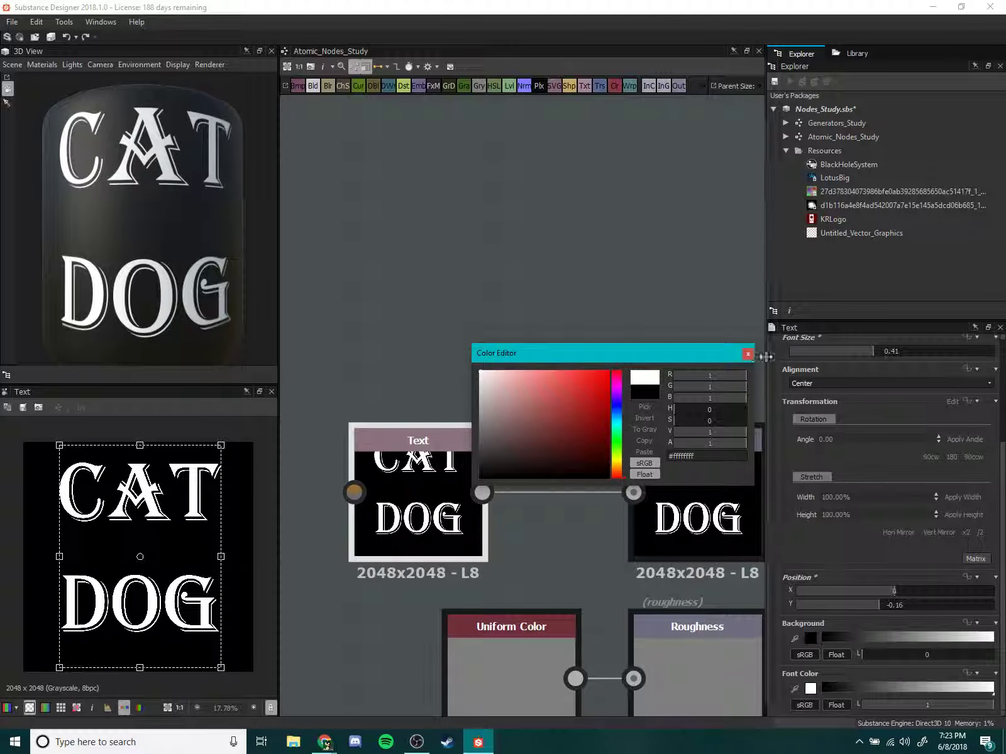
pyautogui.click(747, 353)
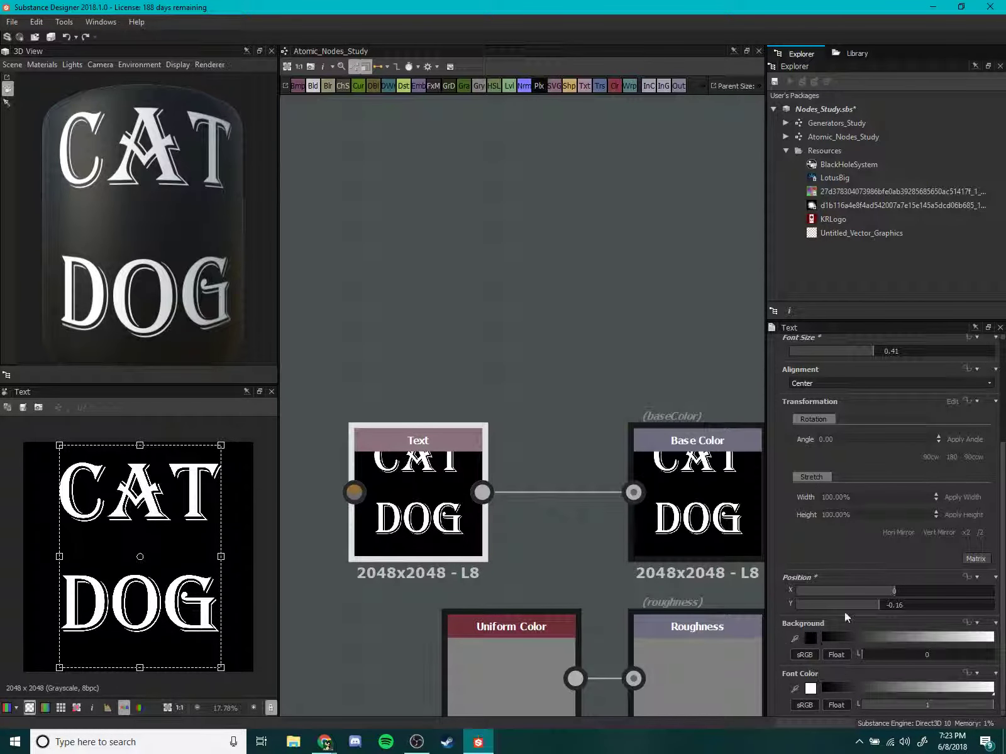
pyautogui.scroll(5, 794, 487)
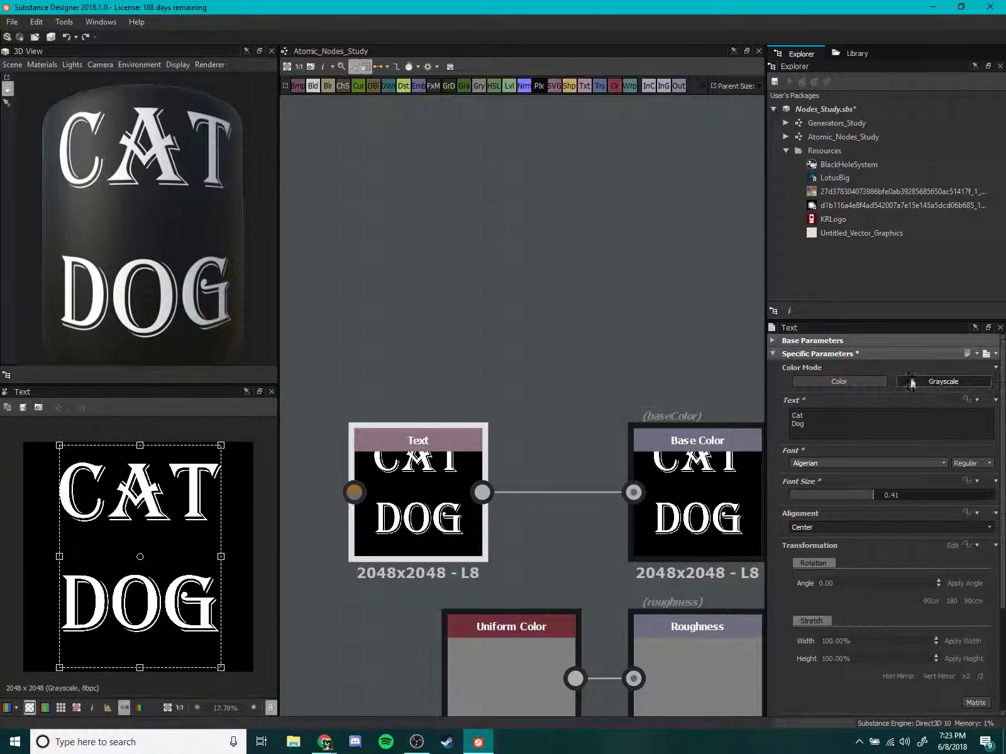
# Set the Text node's Color Mode to Color and make its Background yellow.
pyautogui.click(846, 379)
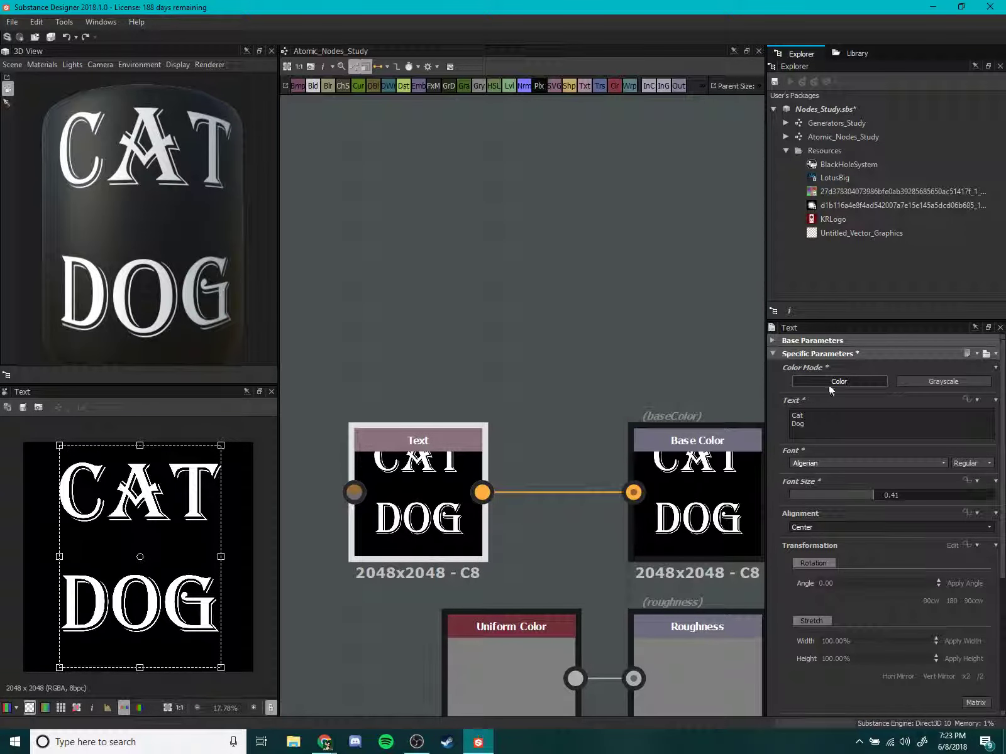
pyautogui.scroll(-5, 795, 534)
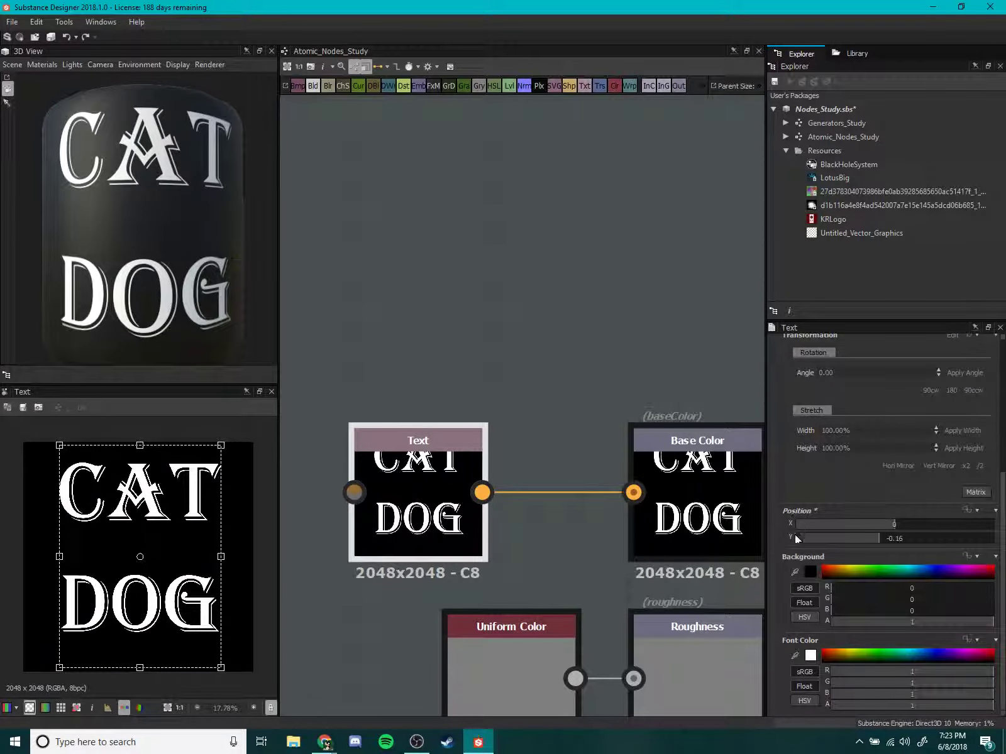
pyautogui.click(811, 573)
pyautogui.moveTo(519, 440); pyautogui.dragTo(631, 357)
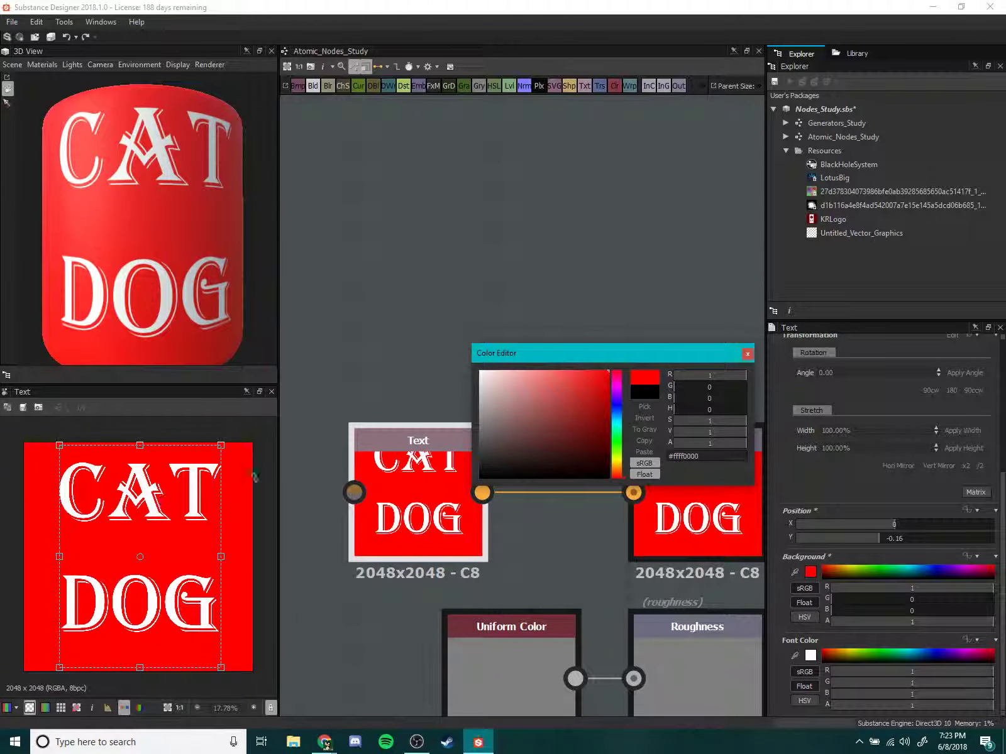
pyautogui.moveTo(618, 386); pyautogui.dragTo(619, 464)
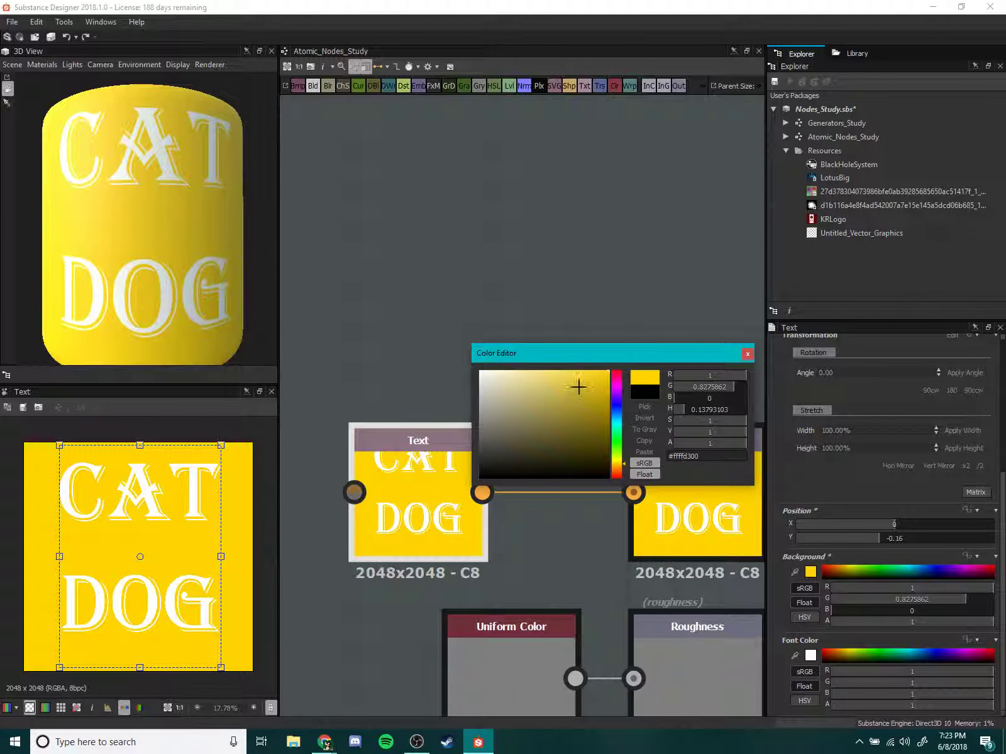
pyautogui.click(747, 355)
pyautogui.moveTo(501, 437); pyautogui.dragTo(534, 409, button='middle')
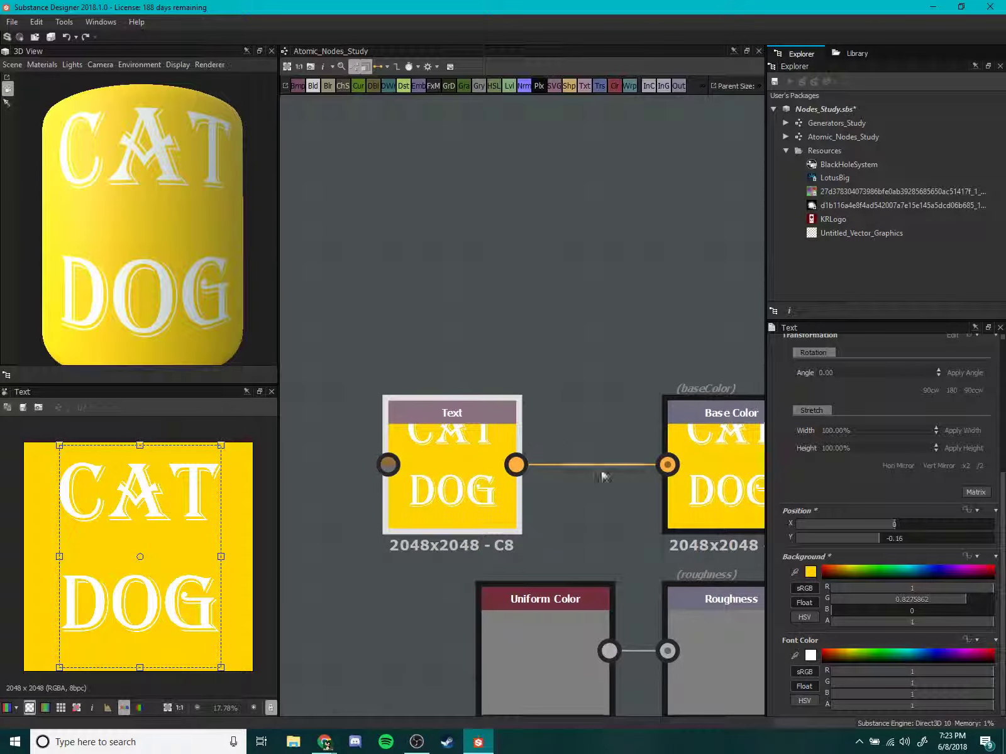
# Set the Text node's Font Color to a dark red.
pyautogui.click(810, 655)
pyautogui.moveTo(578, 396); pyautogui.dragTo(603, 371)
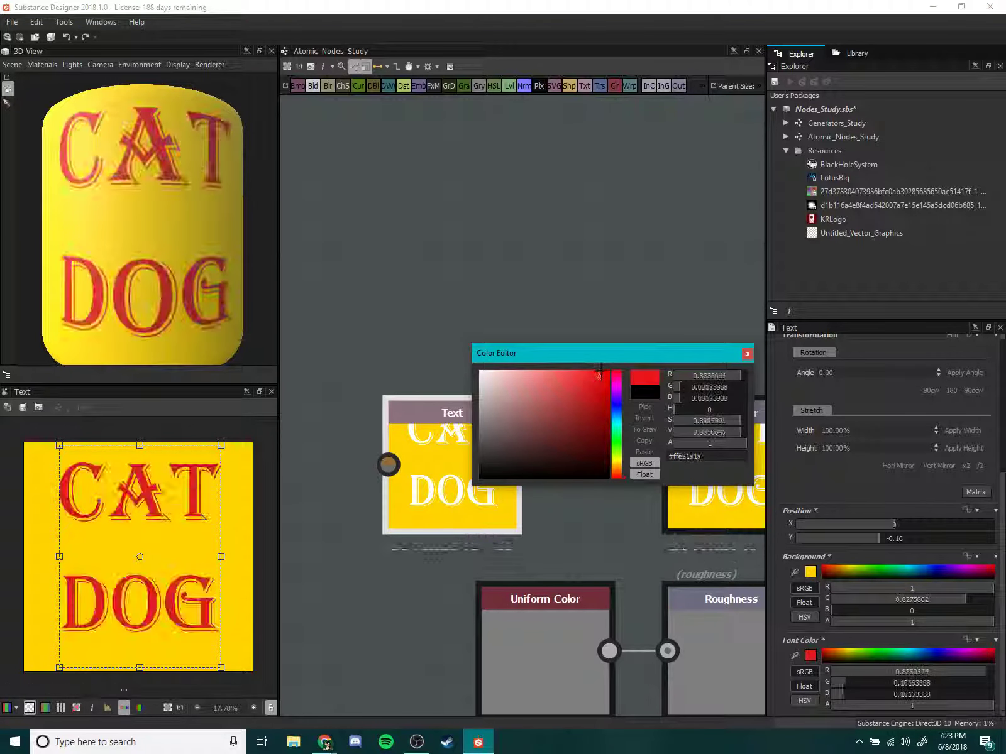
pyautogui.moveTo(613, 426)
pyautogui.mouseDown()
pyautogui.moveTo(616, 402)
pyautogui.moveTo(619, 478)
pyautogui.mouseUp()
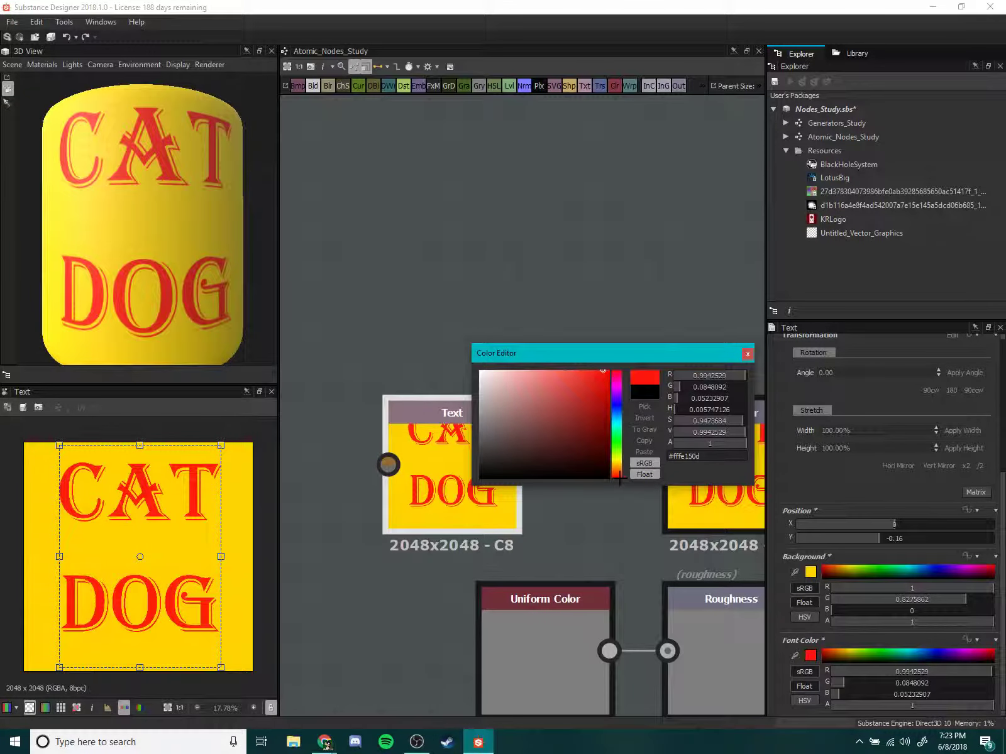
pyautogui.moveTo(599, 376)
pyautogui.mouseDown()
pyautogui.moveTo(575, 399)
pyautogui.moveTo(539, 364)
pyautogui.moveTo(595, 367)
pyautogui.moveTo(590, 417)
pyautogui.mouseUp()
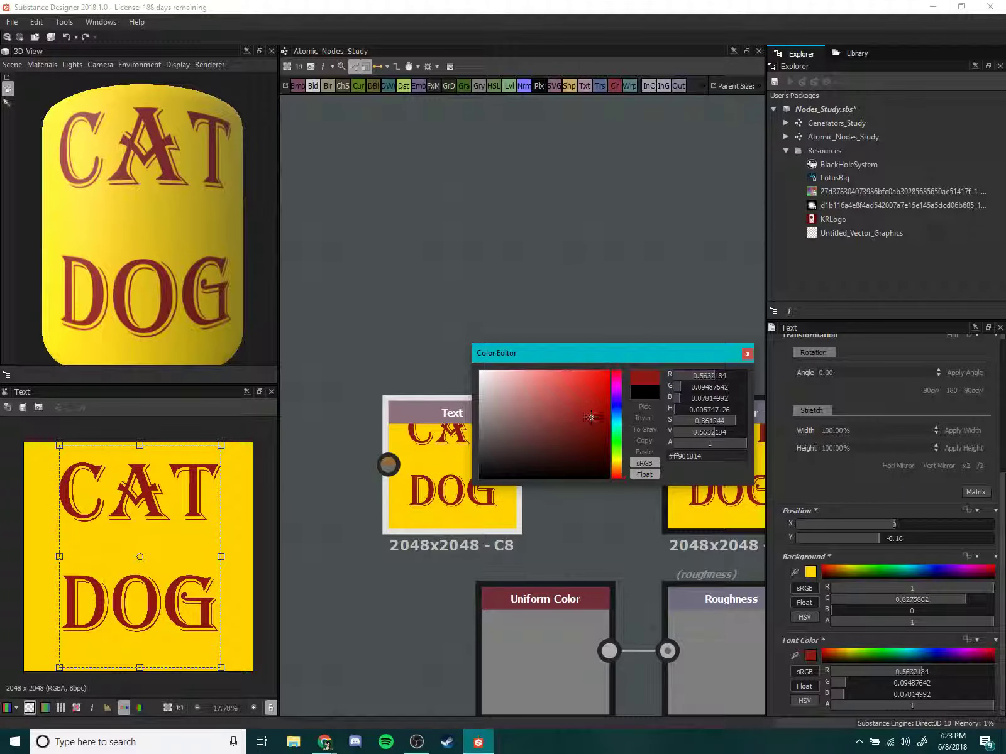
pyautogui.click(748, 356)
pyautogui.scroll(-2, 579, 460)
pyautogui.scroll(3, 530, 460)
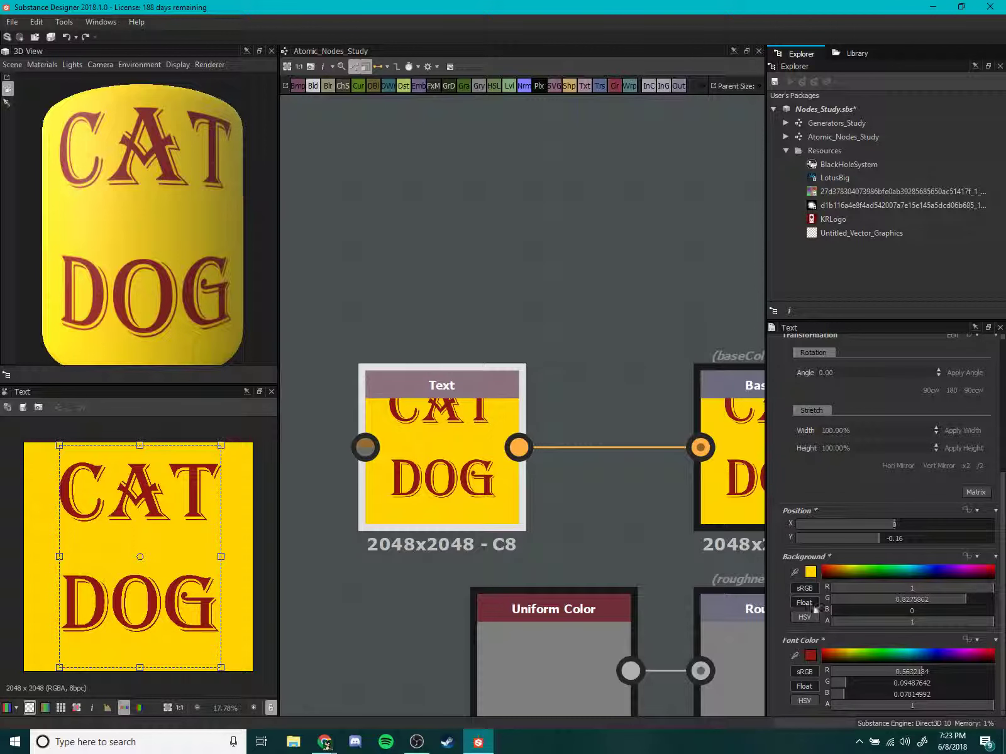
pyautogui.scroll(5, 778, 590)
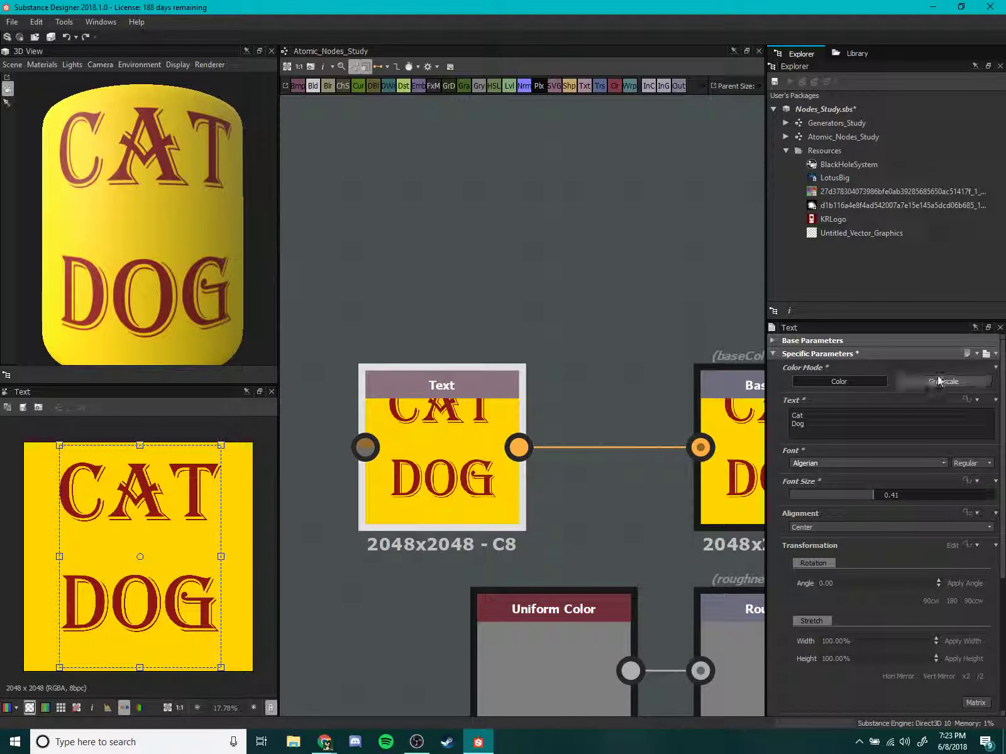
pyautogui.click(940, 382)
pyautogui.click(862, 381)
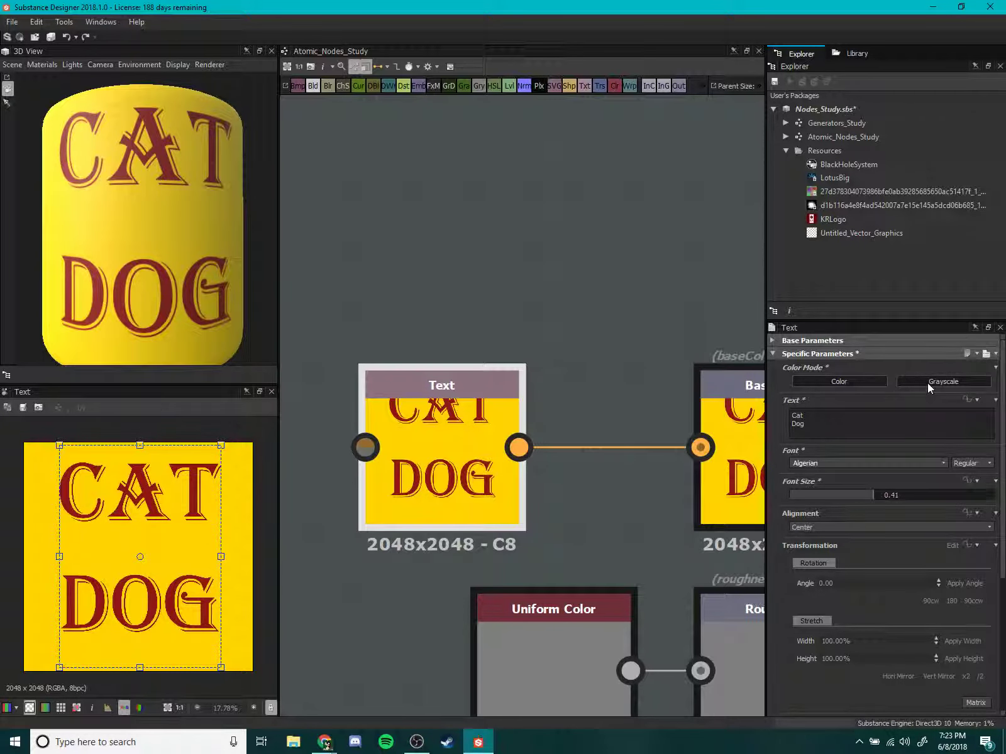
pyautogui.click(927, 382)
pyautogui.click(860, 381)
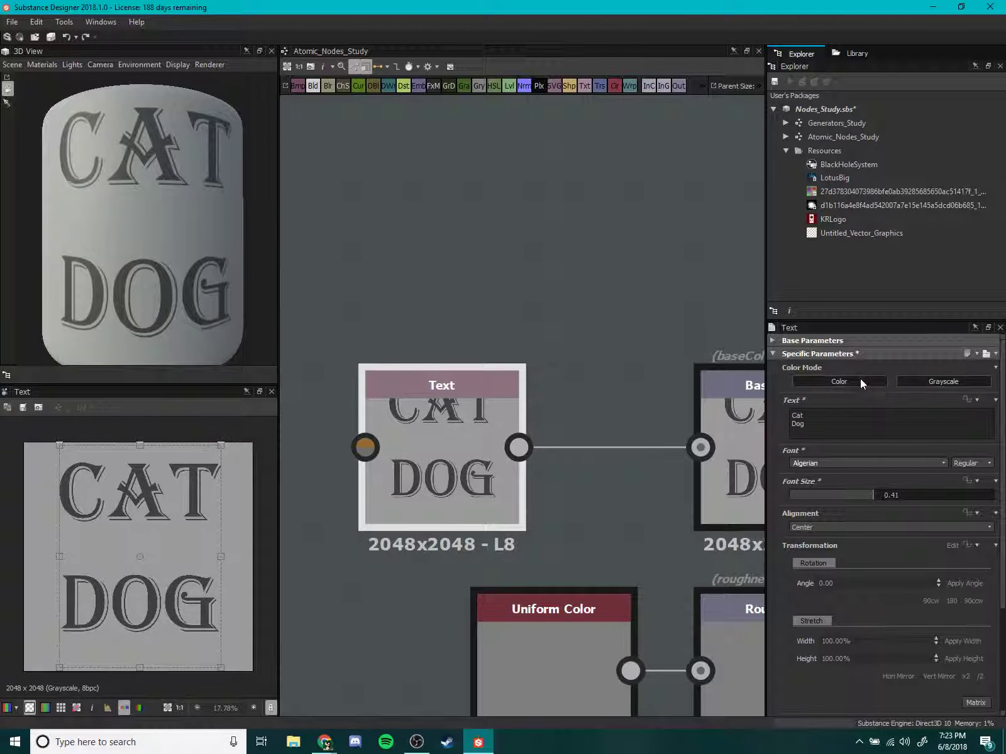
pyautogui.scroll(-2, 591, 480)
pyautogui.scroll(2, 553, 470)
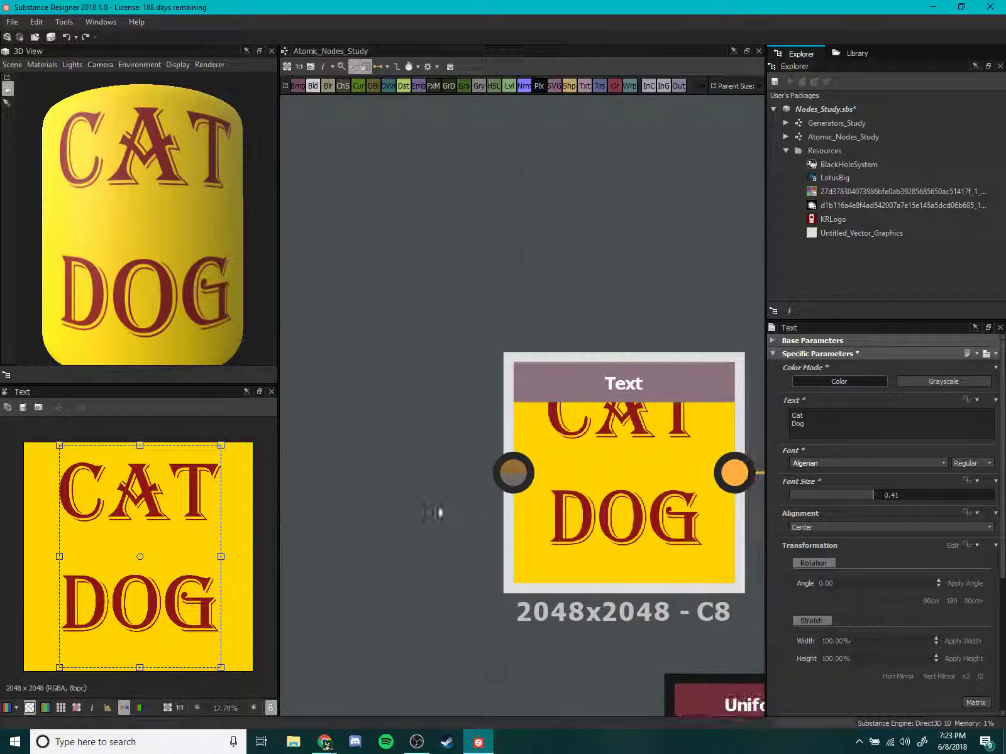
# Pan to the RGBA Merge node and place it beside the Text node.
pyautogui.scroll(-3, 465, 500)
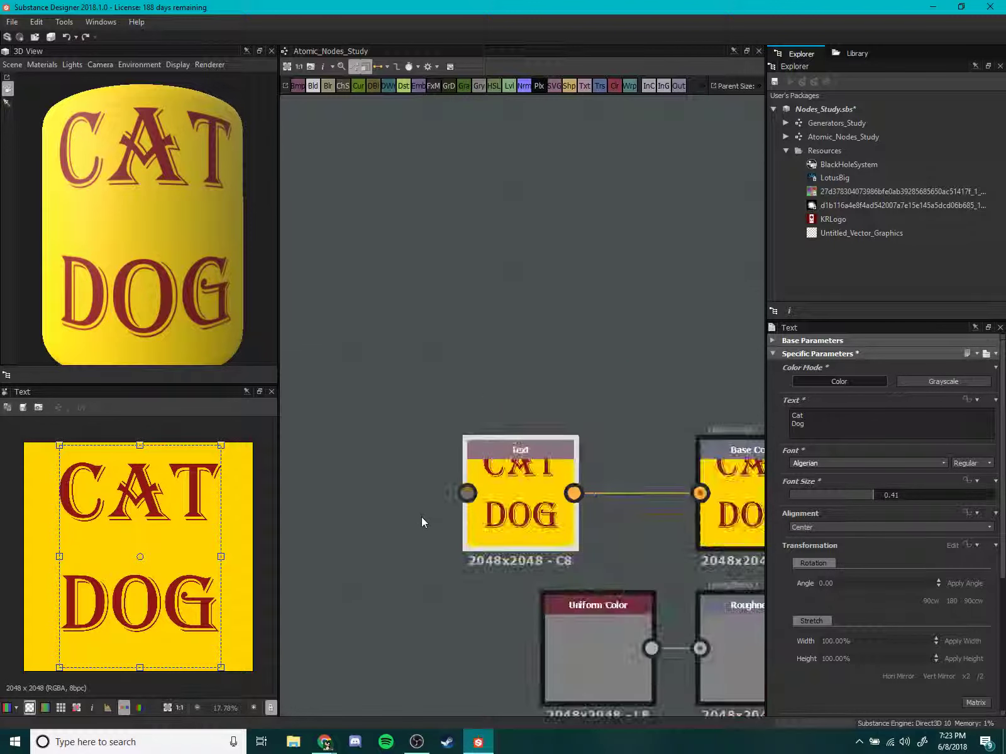
pyautogui.moveTo(421, 517)
pyautogui.mouseDown(button='middle')
pyautogui.moveTo(561, 463)
pyautogui.moveTo(687, 492)
pyautogui.moveTo(744, 596)
pyautogui.mouseUp(button='middle')
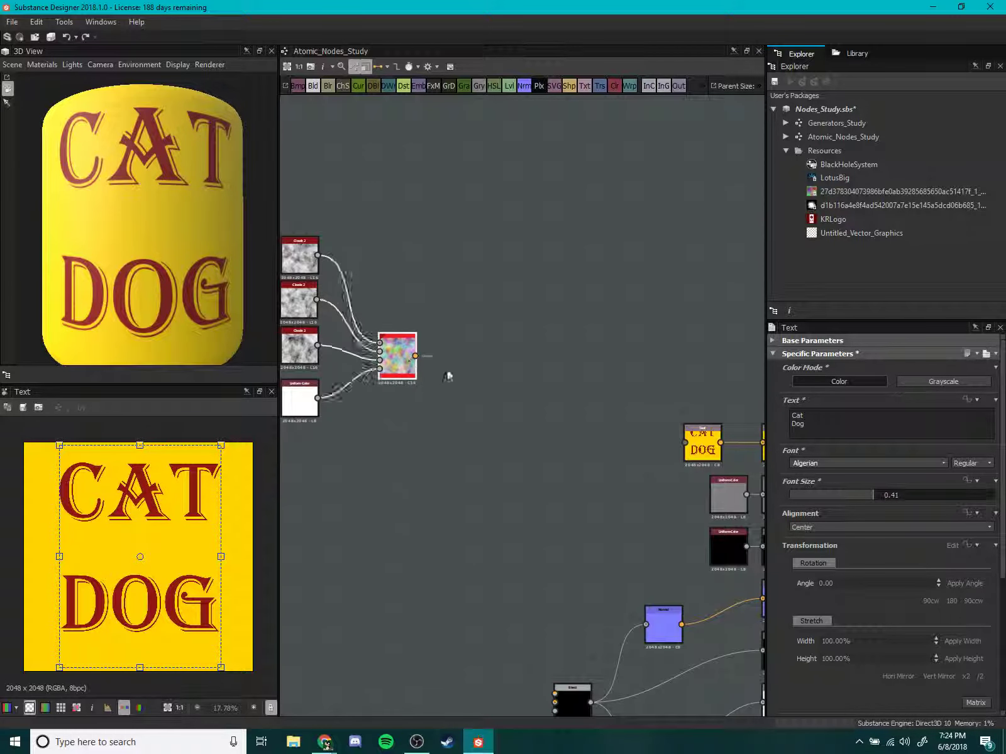
pyautogui.moveTo(415, 364); pyautogui.dragTo(660, 449)
pyautogui.scroll(2, 661, 449)
pyautogui.scroll(2, 503, 443)
pyautogui.scroll(1, 483, 460)
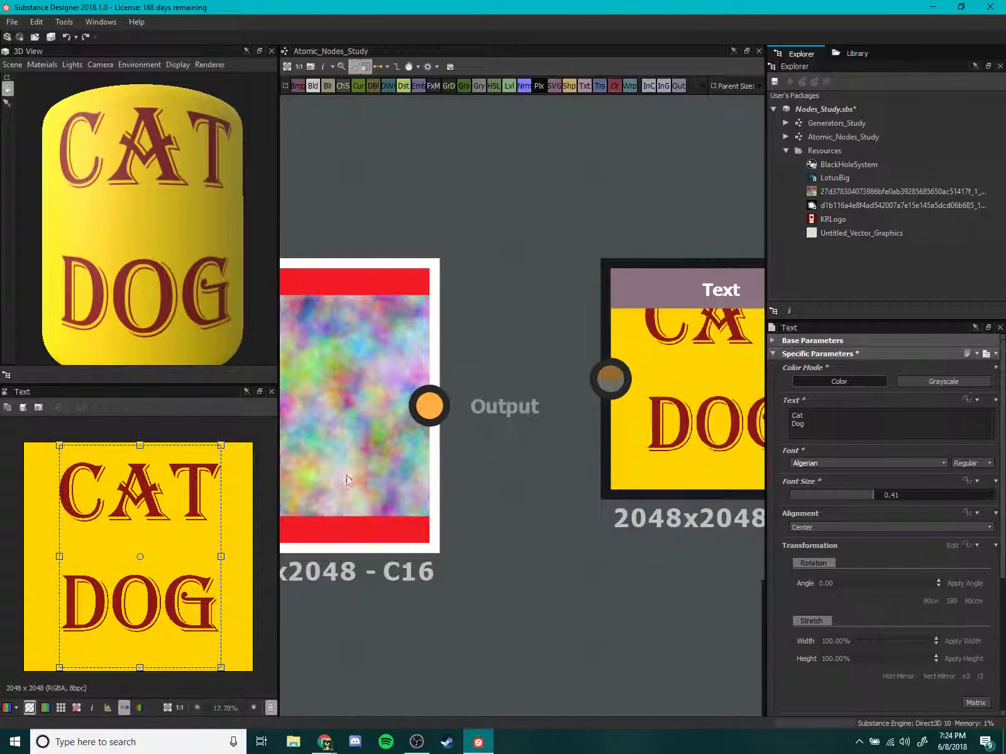
pyautogui.moveTo(343, 475); pyautogui.dragTo(379, 434)
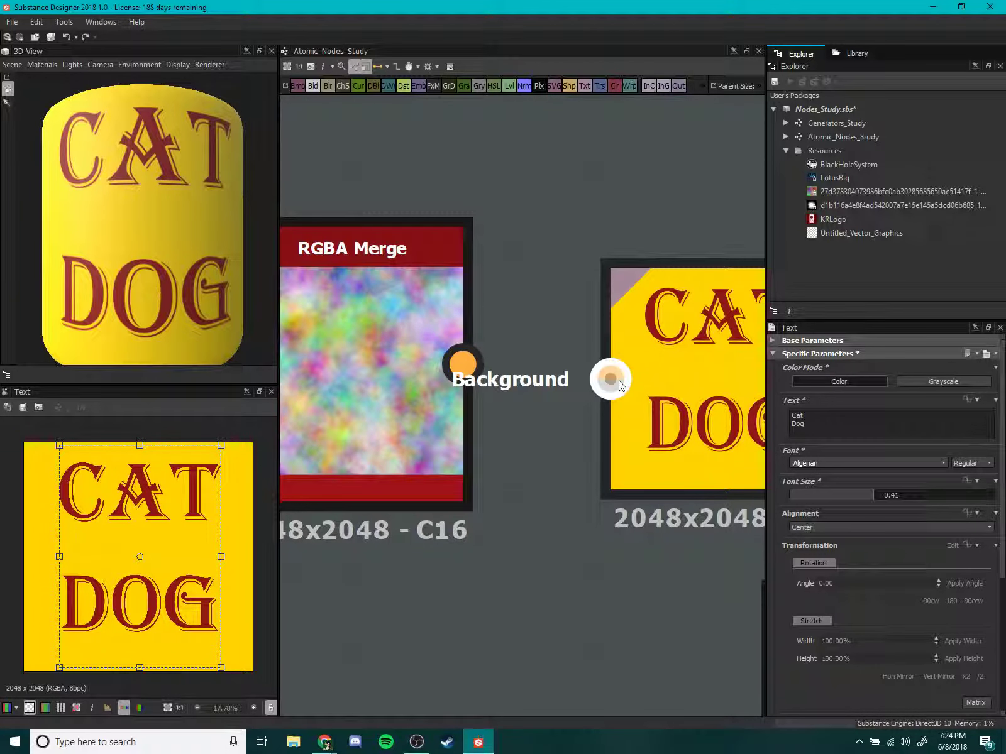
# Connect the RGBA Merge output to the Text node's Background input.
pyautogui.moveTo(462, 365); pyautogui.dragTo(622, 382)
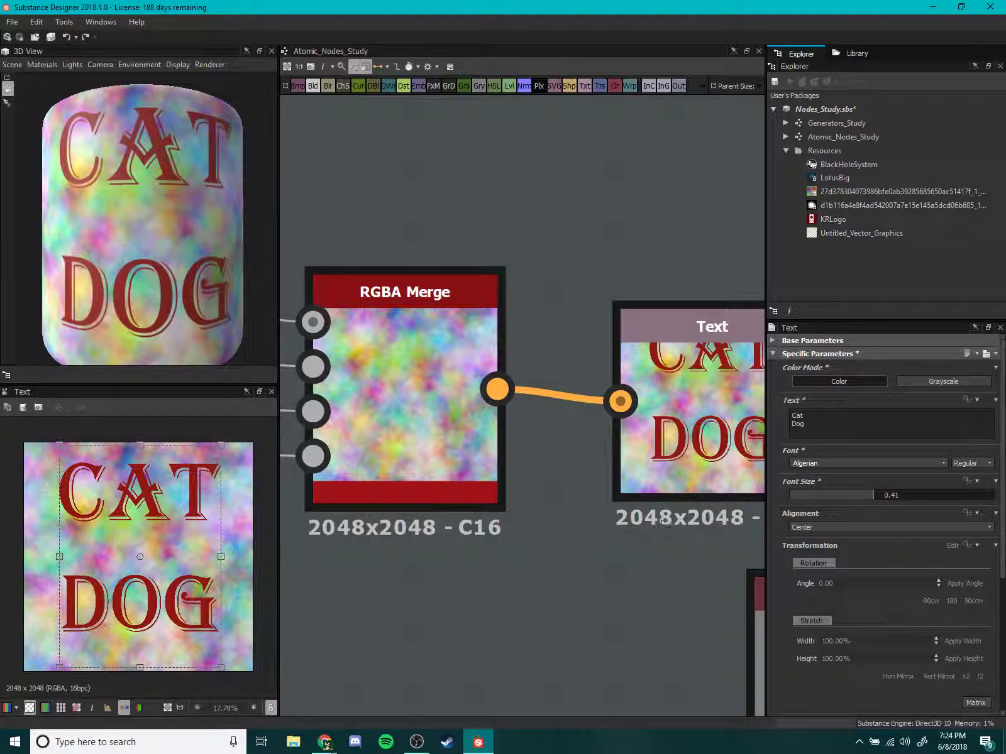
pyautogui.scroll(-1, 195, 568)
pyautogui.scroll(2, 194, 568)
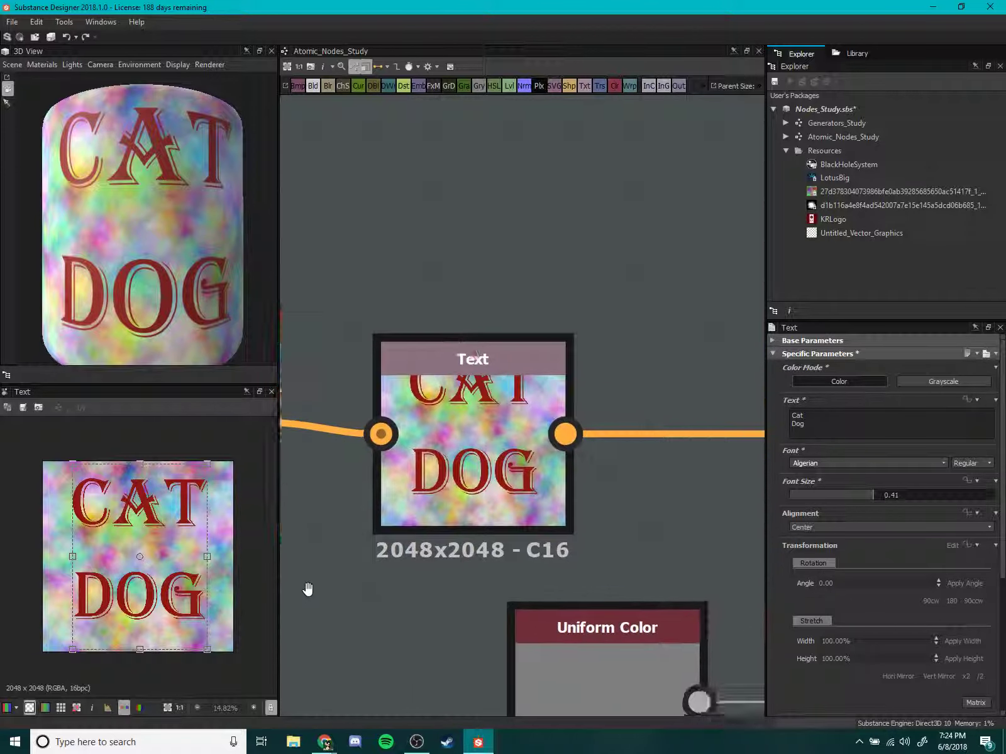
pyautogui.moveTo(515, 551)
pyautogui.mouseDown(button='middle')
pyautogui.moveTo(325, 512)
pyautogui.moveTo(706, 609)
pyautogui.mouseUp(button='middle')
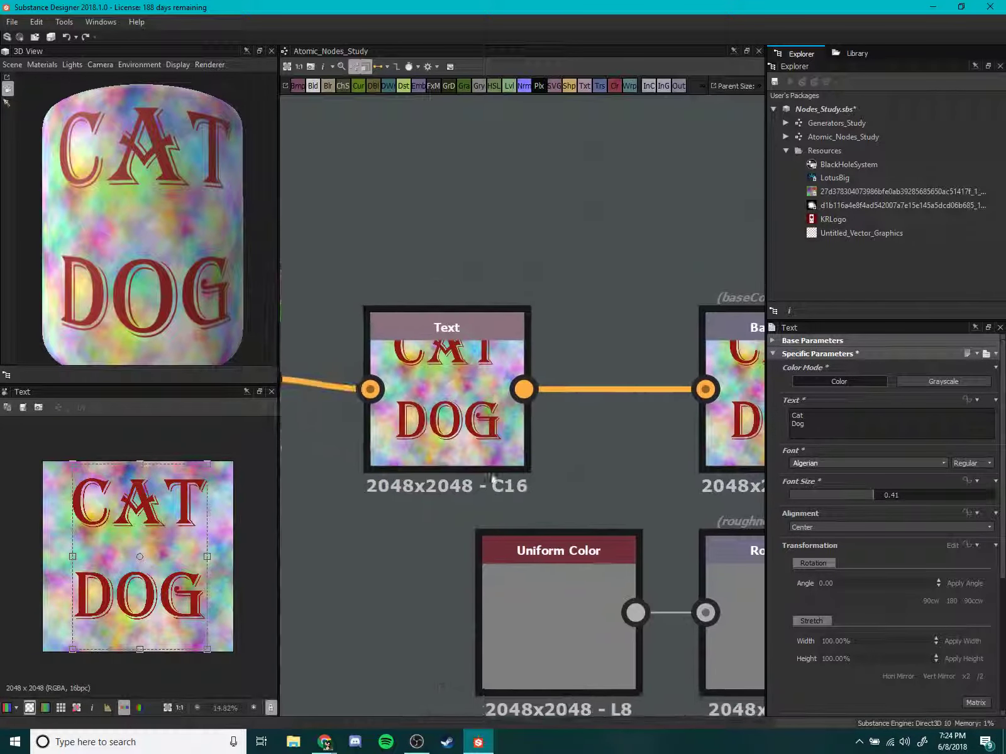
pyautogui.scroll(-3, 781, 657)
pyautogui.scroll(-3, 781, 656)
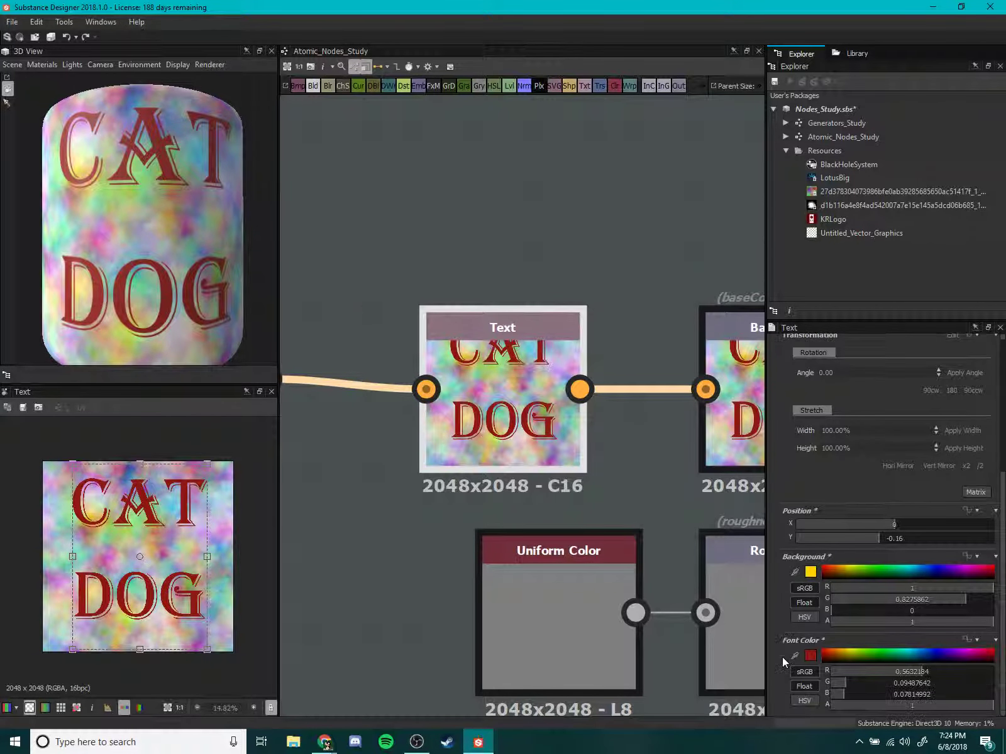
pyautogui.scroll(5, 782, 657)
pyautogui.scroll(-1, 781, 657)
pyautogui.click(416, 742)
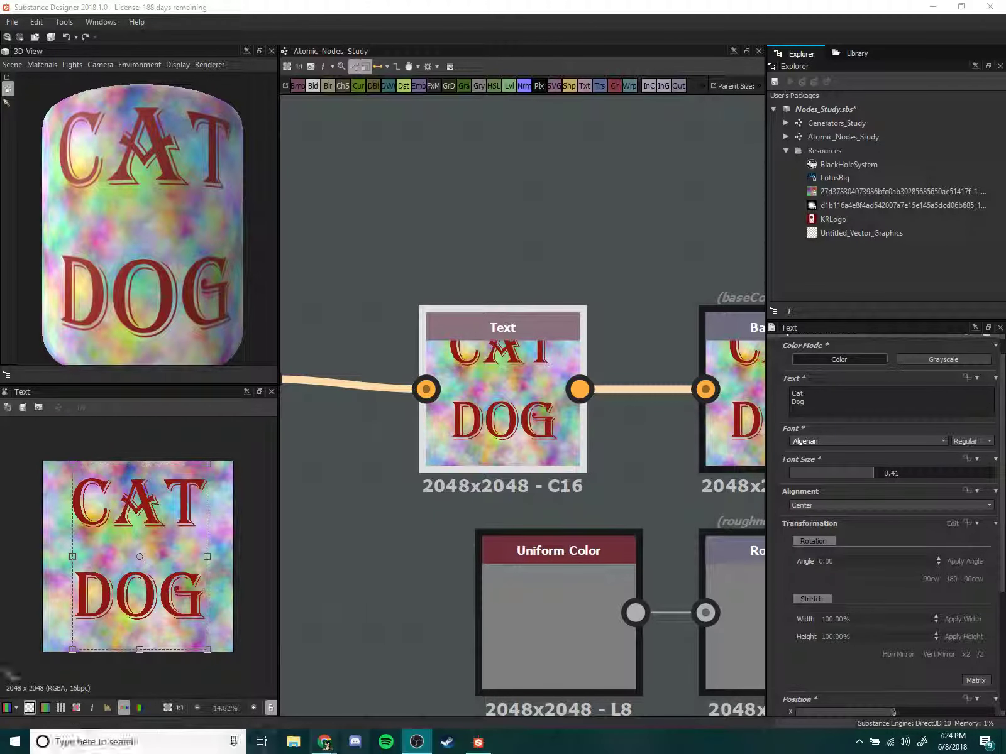